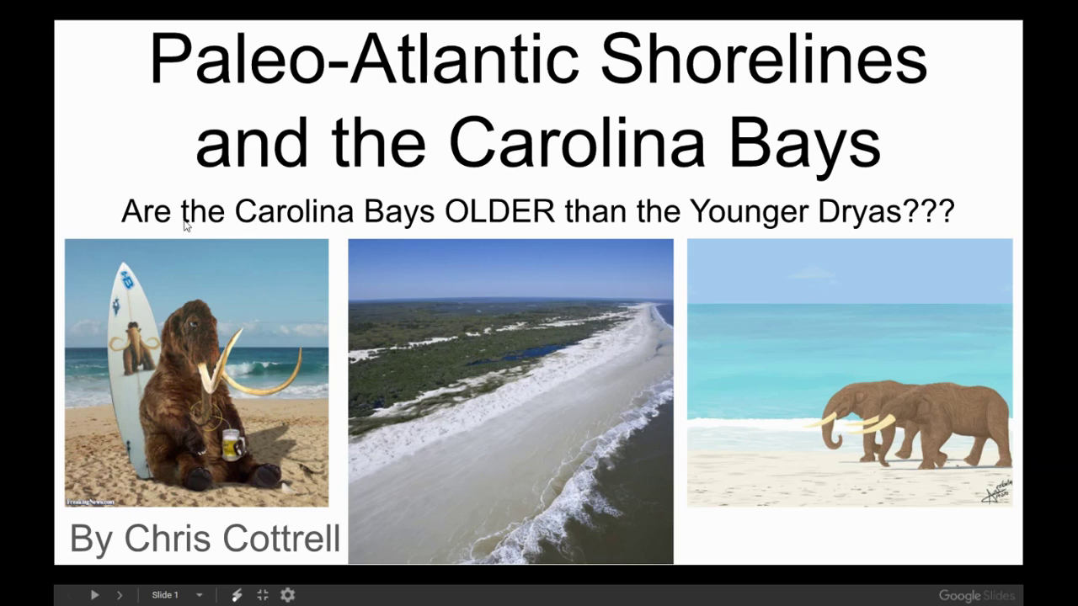
# Step: Advance to Slide 2 with the terrace formation table, sea-level chart and A–A′ cross-section
pyautogui.click(474, 189)
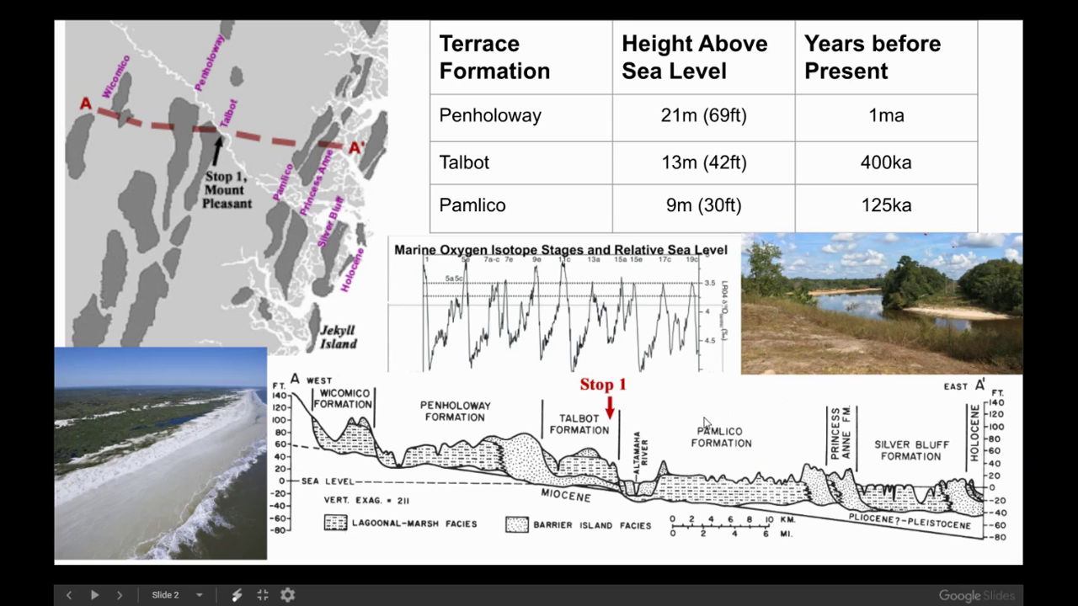
# Step: Go to the Antonio Zamora slide, exit full screen, and switch to Google Earth Pro
pyautogui.press('Right')
pyautogui.press('Escape')
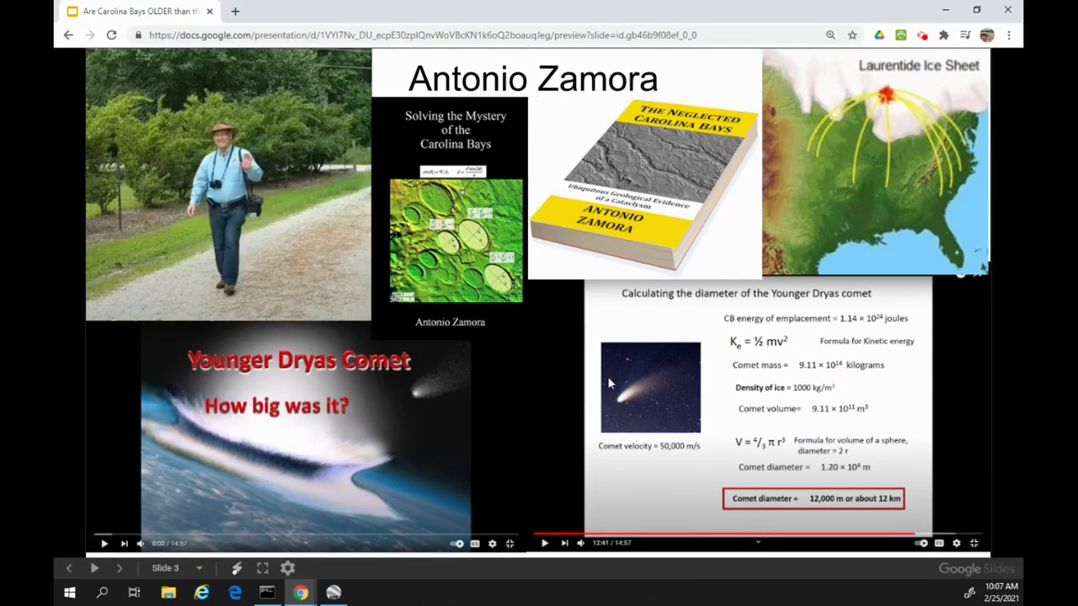
pyautogui.hotkey('alt', 'Tab')
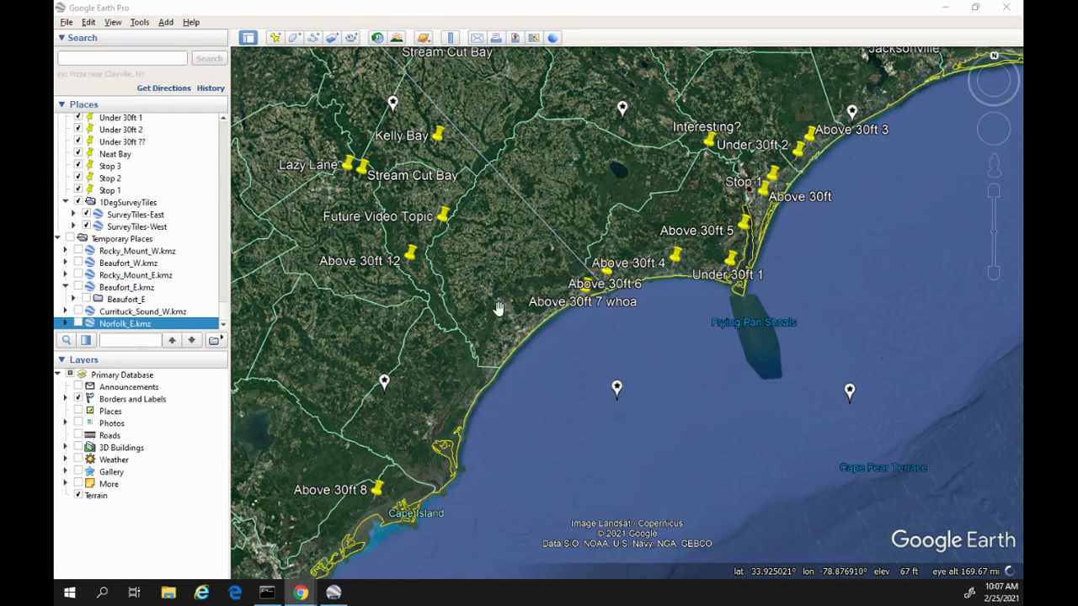
# Step: Zoom in on the North Myrtle Beach coast under the Georgetown_E overlay and pan along the shore
pyautogui.scroll(3, 519, 379)
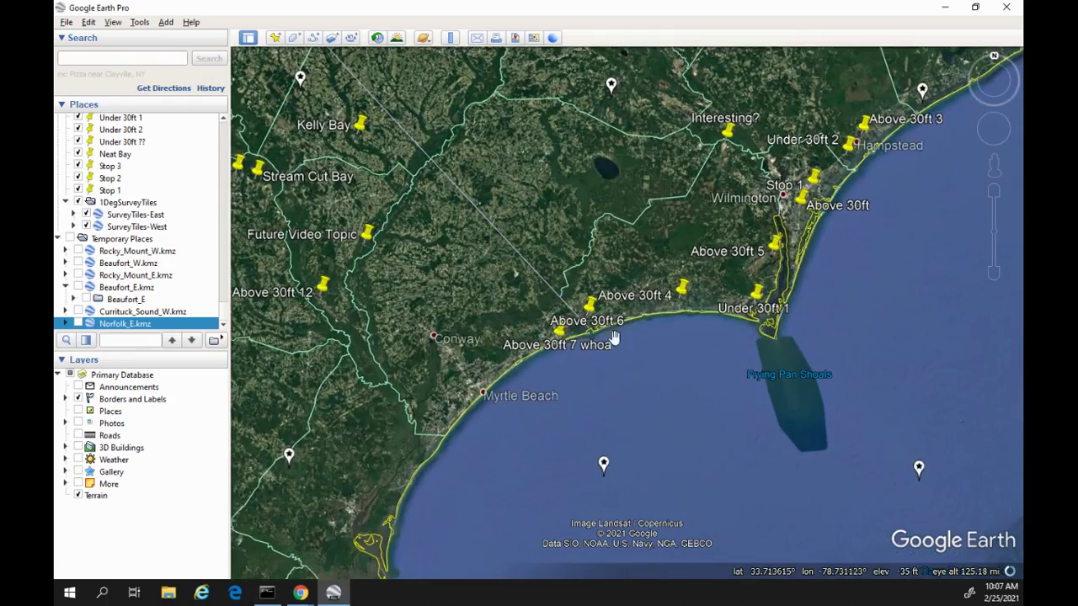
pyautogui.scroll(2, 547, 392)
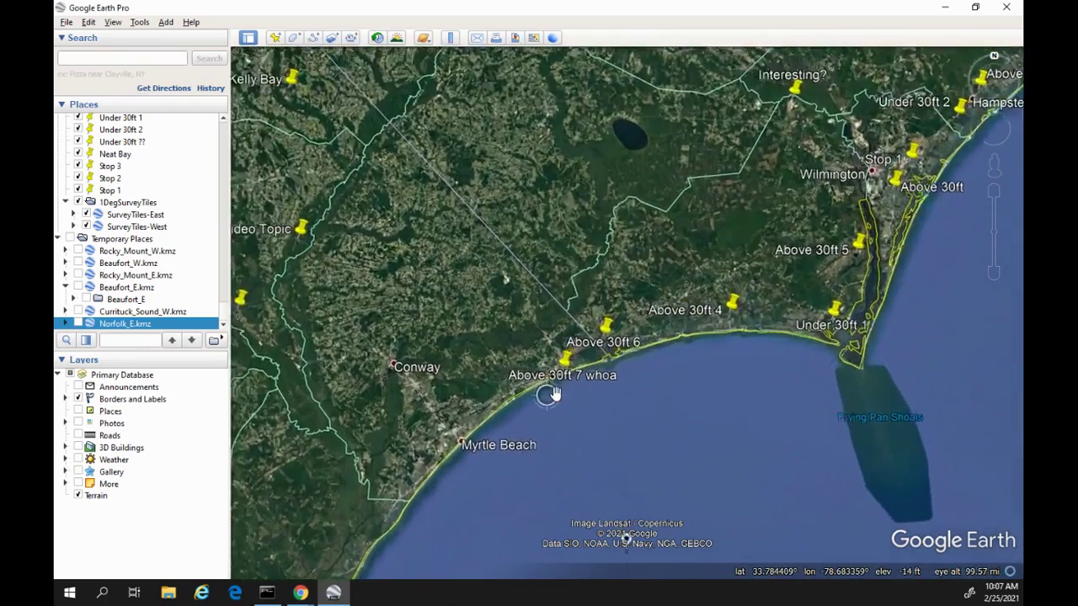
pyautogui.scroll(3, 547, 393)
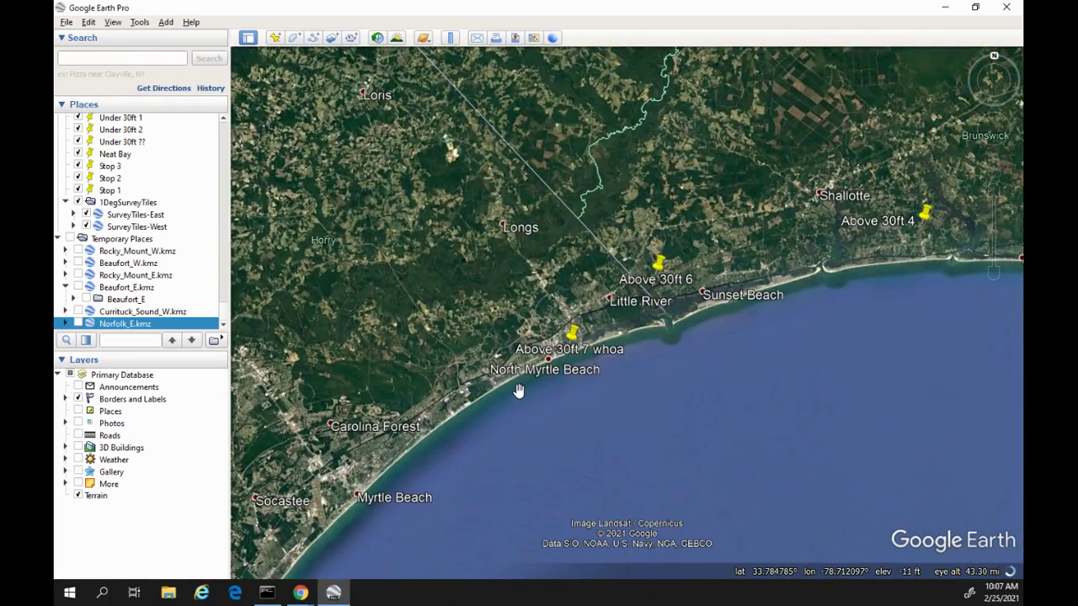
pyautogui.moveTo(534, 389)
pyautogui.mouseDown()
pyautogui.moveTo(585, 358)
pyautogui.moveTo(514, 389)
pyautogui.mouseUp()
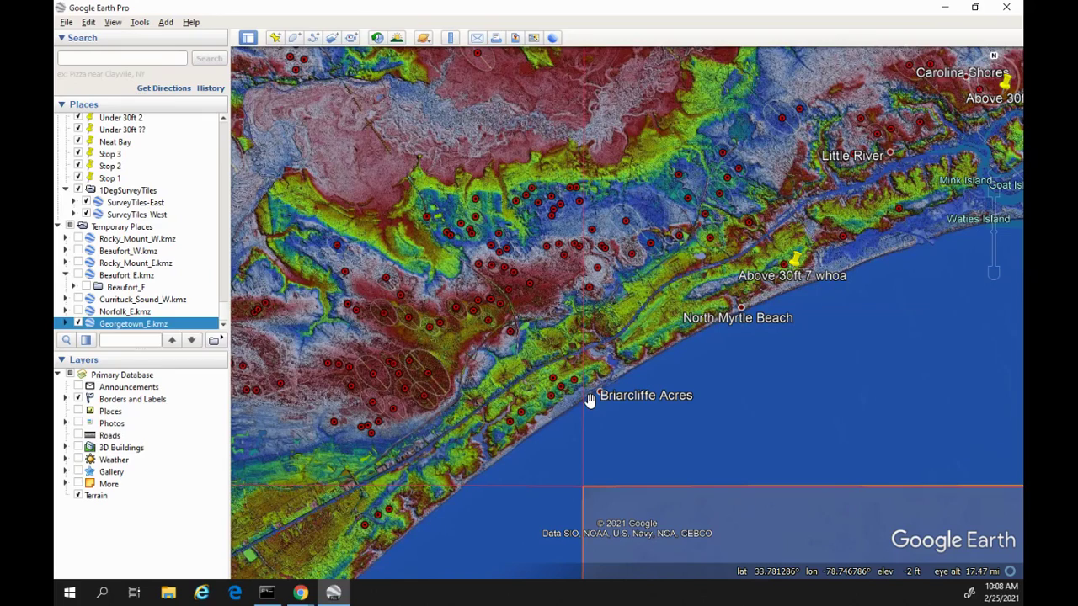
# Step: Zoom in slightly and switch off Georgetown_E.kmz to reveal plain satellite imagery
pyautogui.scroll(2, 589, 400)
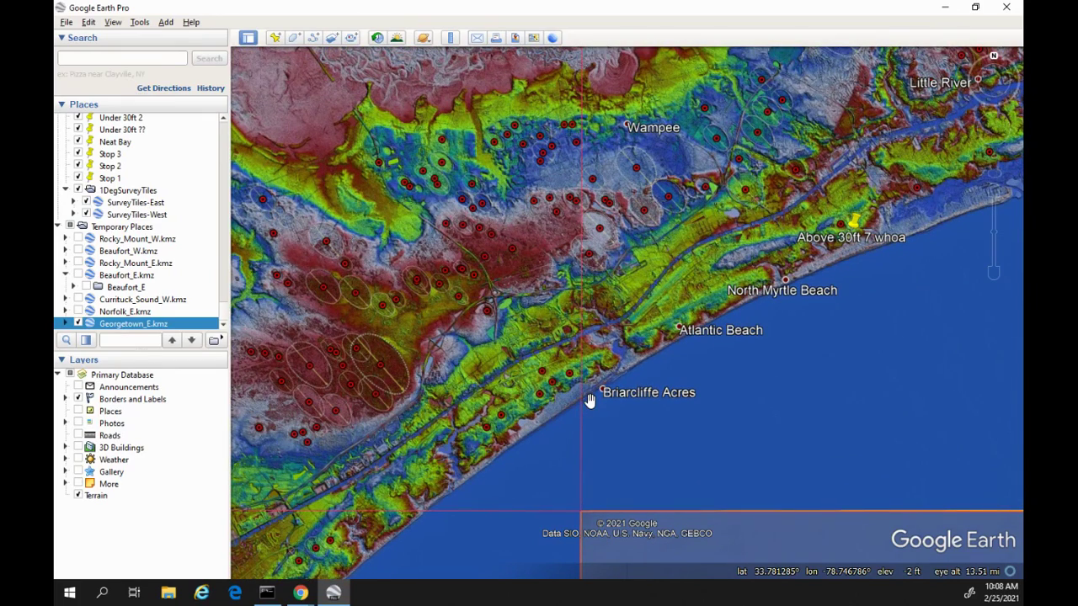
pyautogui.click(78, 325)
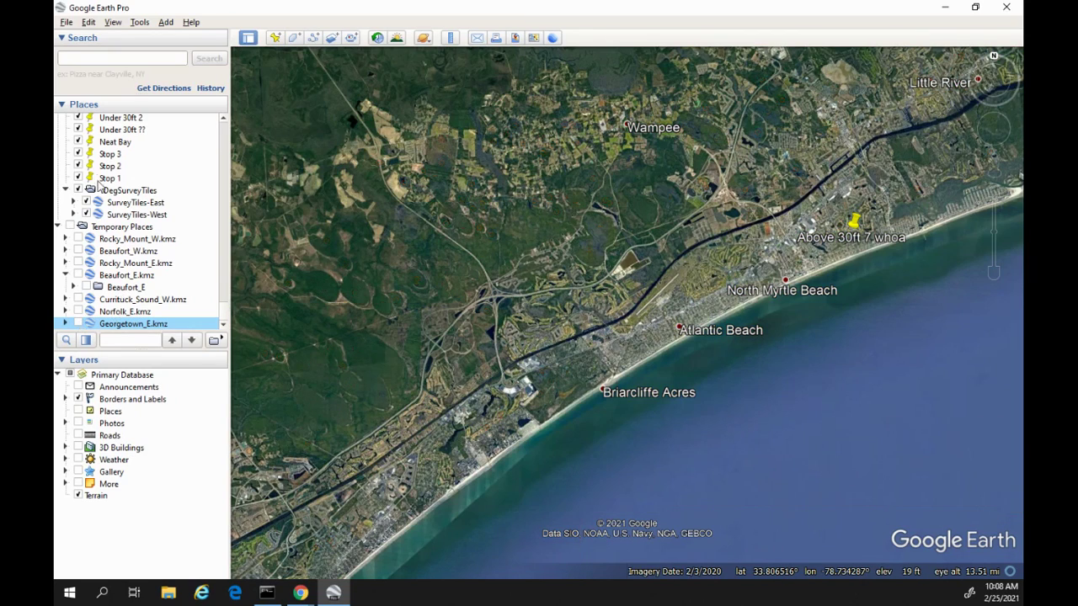
# Step: Fly to the Stop 1 placemark, zoom out, and shift the view slightly north
pyautogui.doubleClick(105, 180)
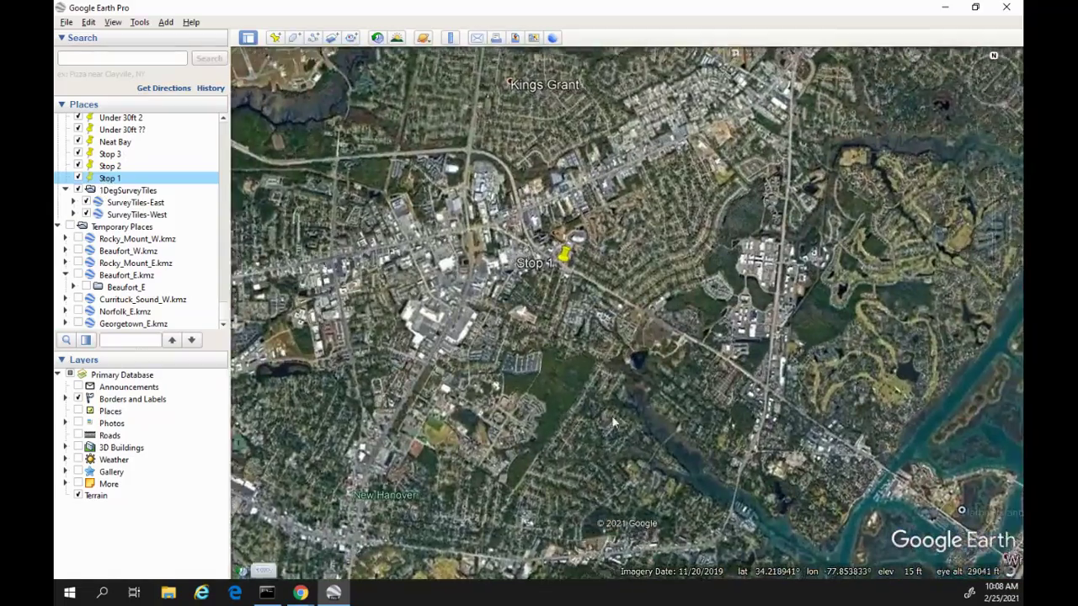
pyautogui.scroll(-5, 614, 397)
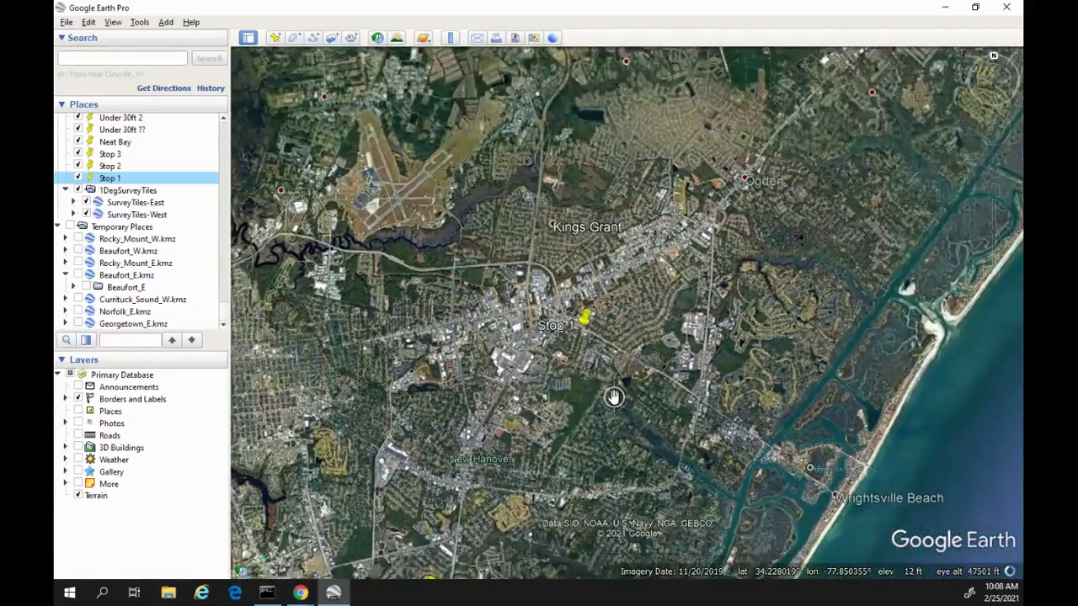
pyautogui.scroll(-3, 589, 384)
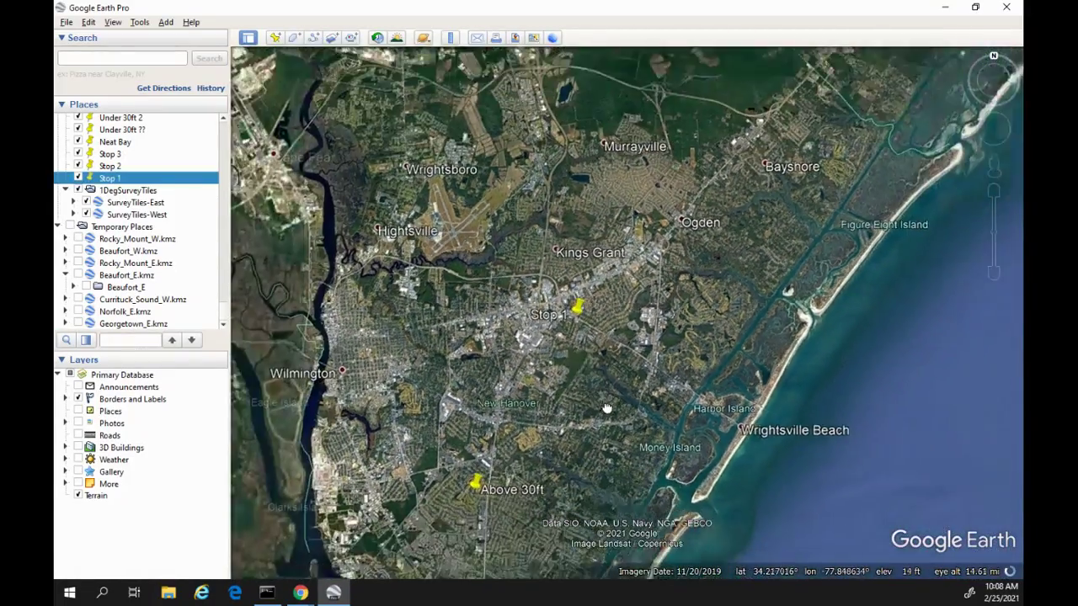
pyautogui.scroll(-3, 597, 389)
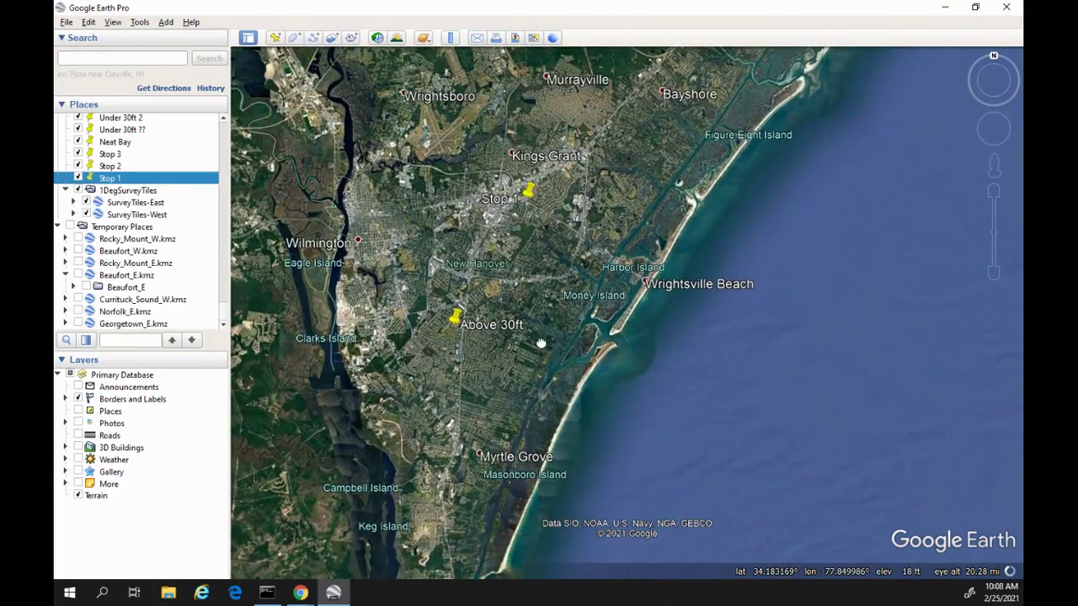
pyautogui.press('Up')
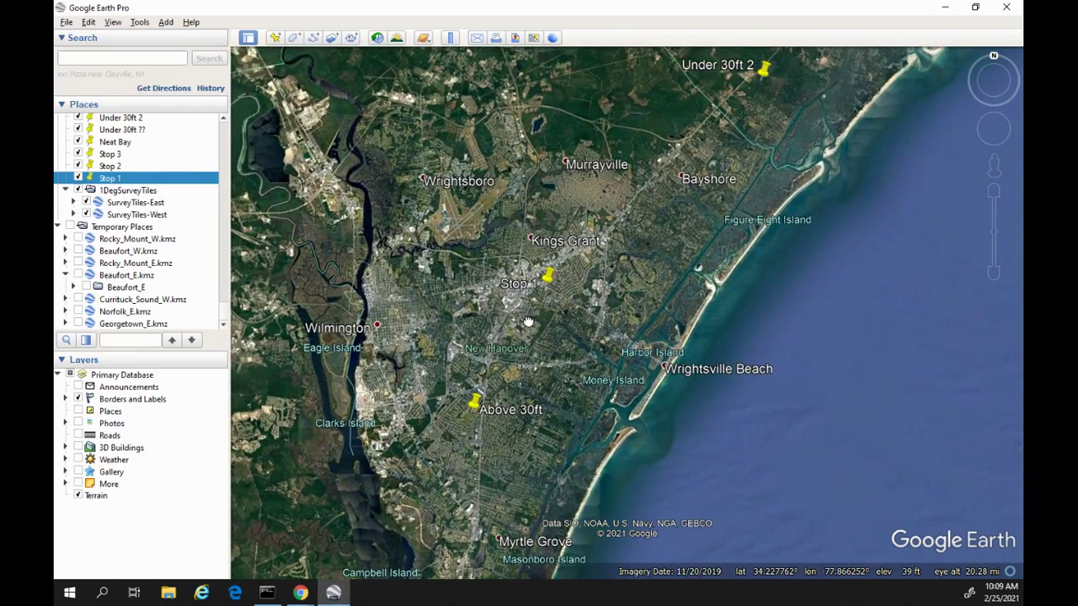
# Step: Zoom in and back out over the Wilmington–Wrightsville Beach coast to frame the survey placemarks
pyautogui.scroll(1, 528, 319)
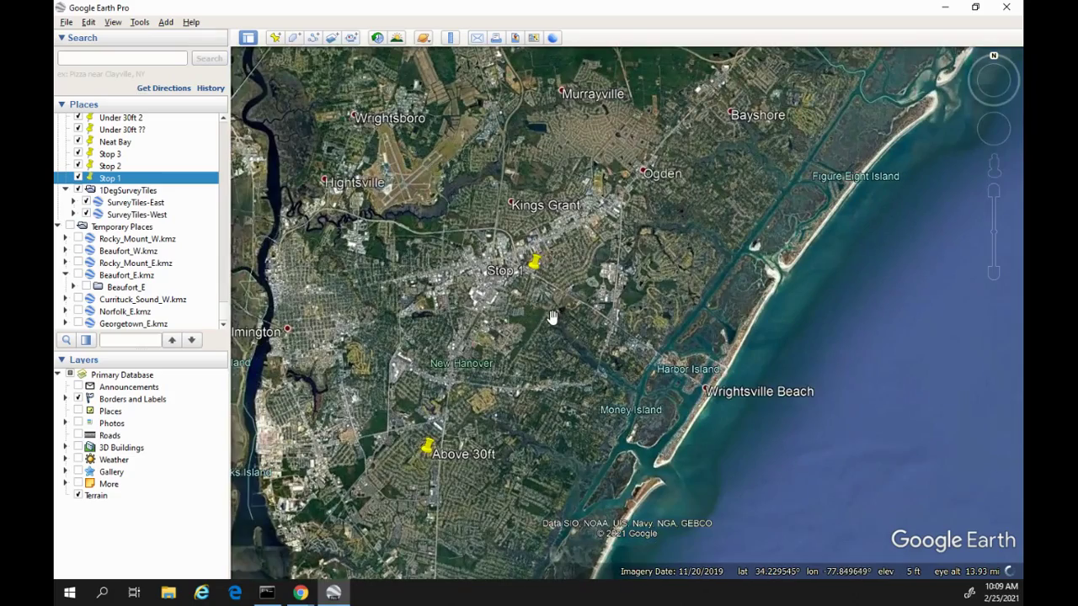
pyautogui.scroll(1, 553, 315)
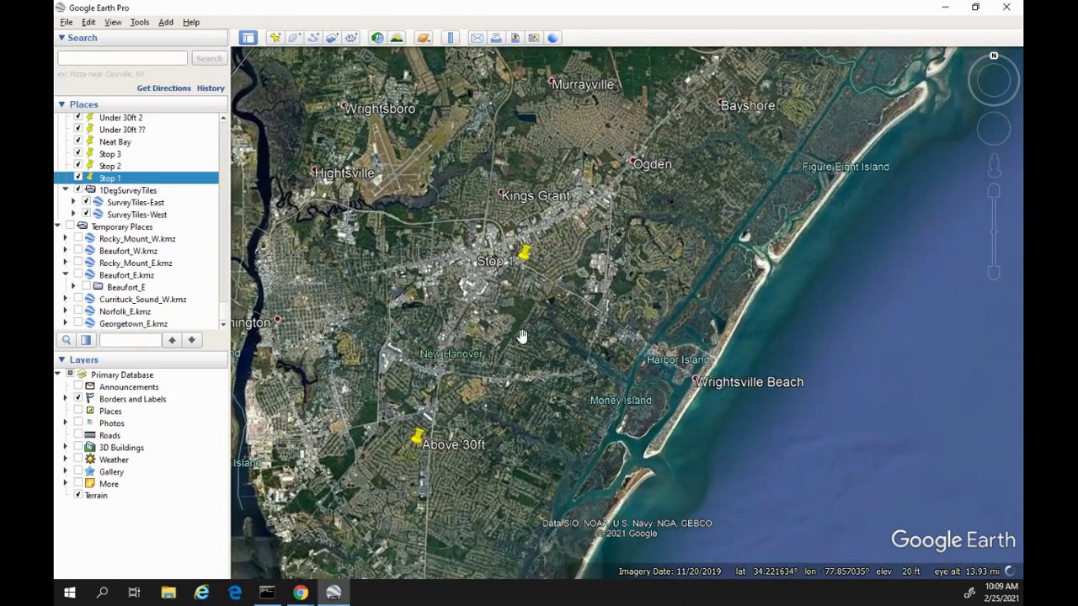
pyautogui.scroll(2, 442, 340)
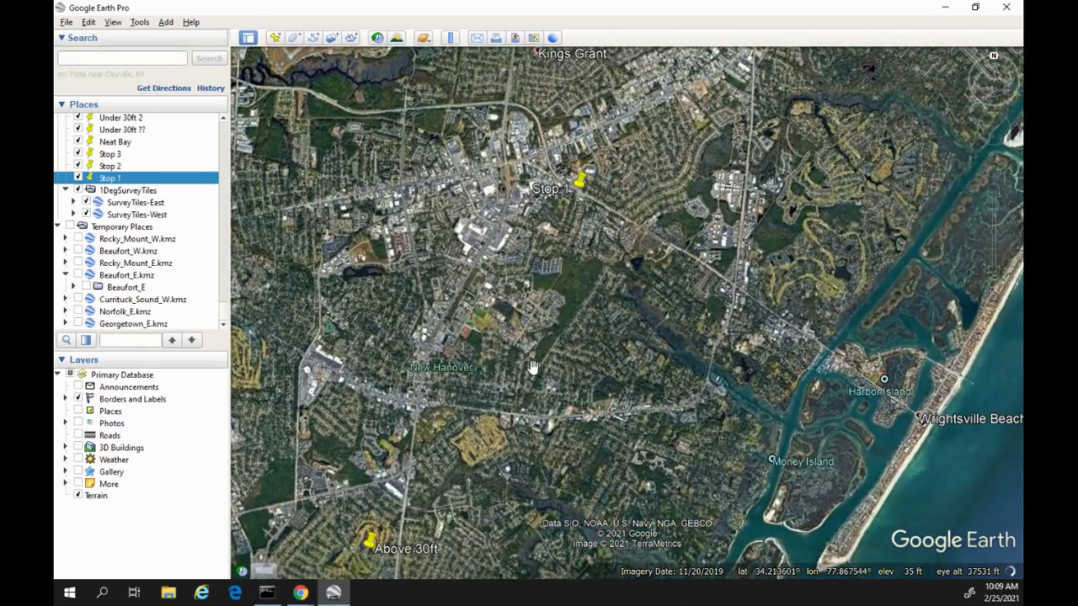
pyautogui.scroll(-1, 535, 385)
pyautogui.scroll(-1, 535, 385)
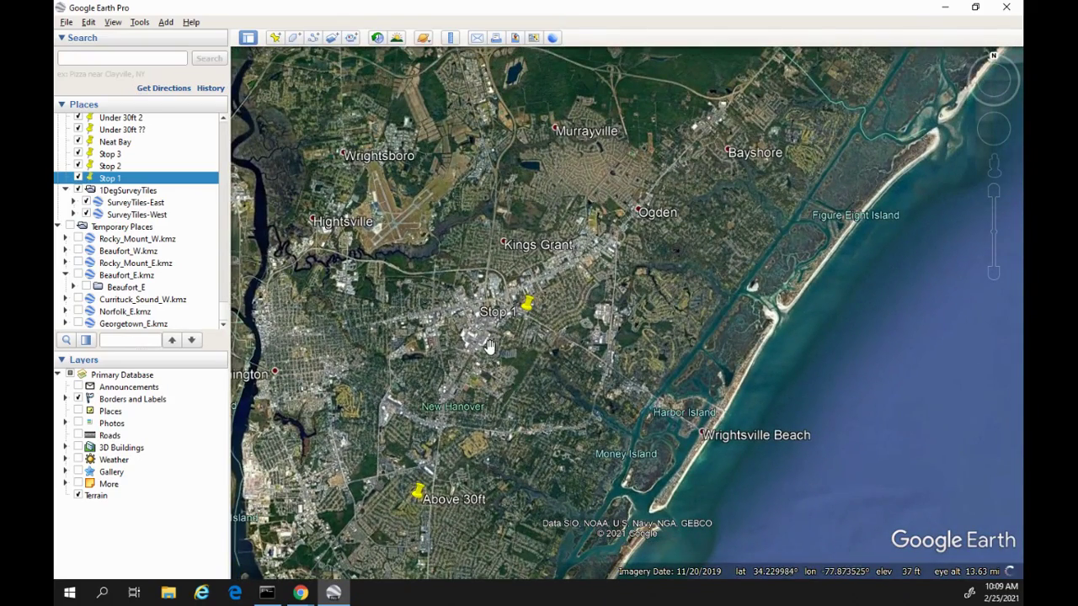
pyautogui.scroll(-1, 500, 346)
pyautogui.scroll(-2, 500, 346)
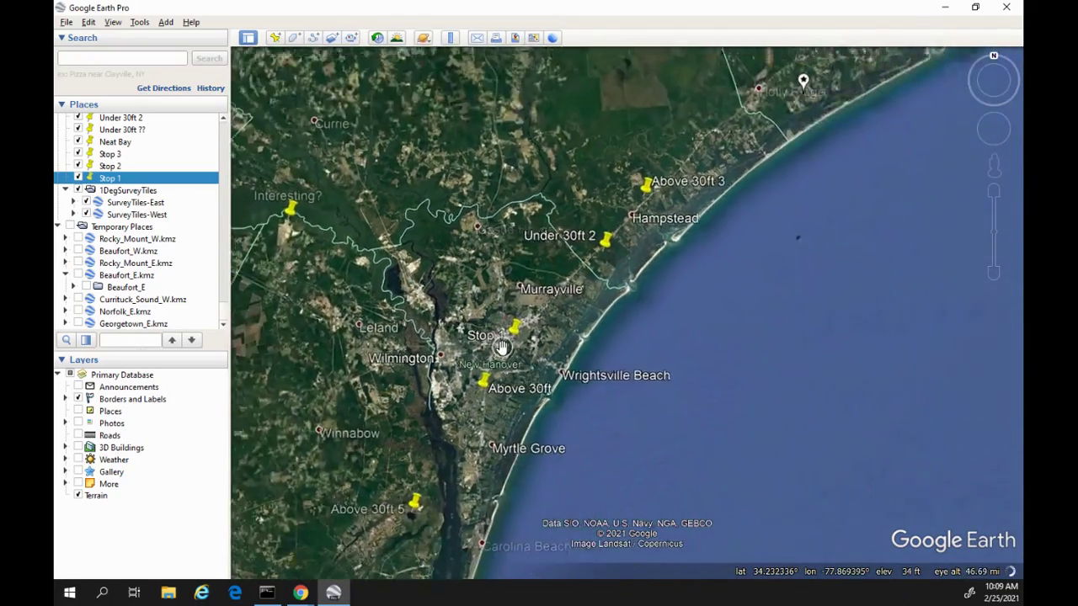
# Step: Load Beaufort_W.kmz from the tile's balloon and zoom toward the Above 30ft placemark
pyautogui.click(676, 195)
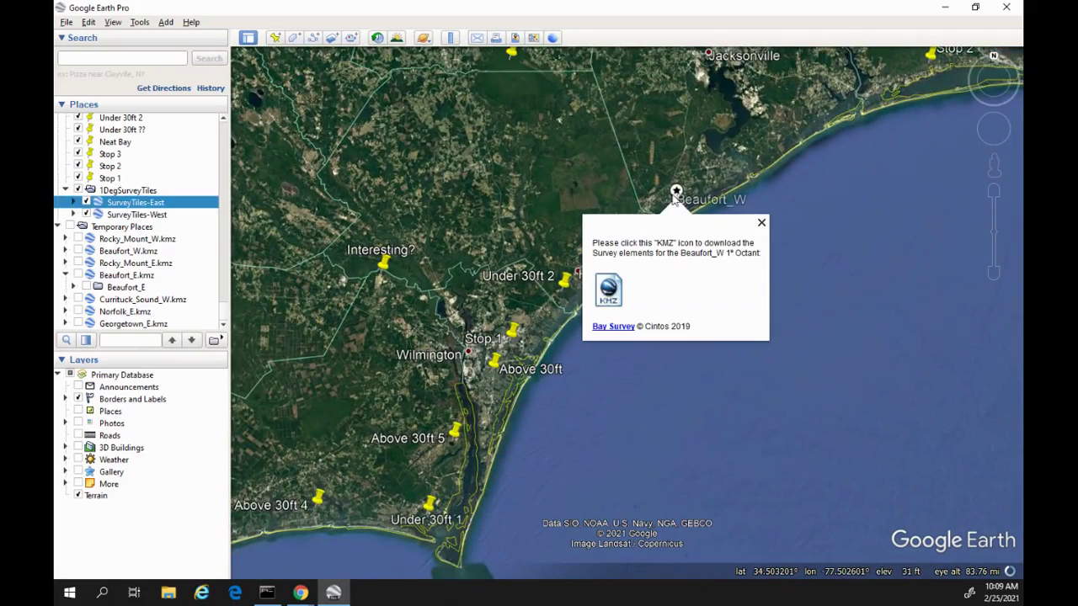
pyautogui.click(602, 280)
pyautogui.scroll(2, 497, 383)
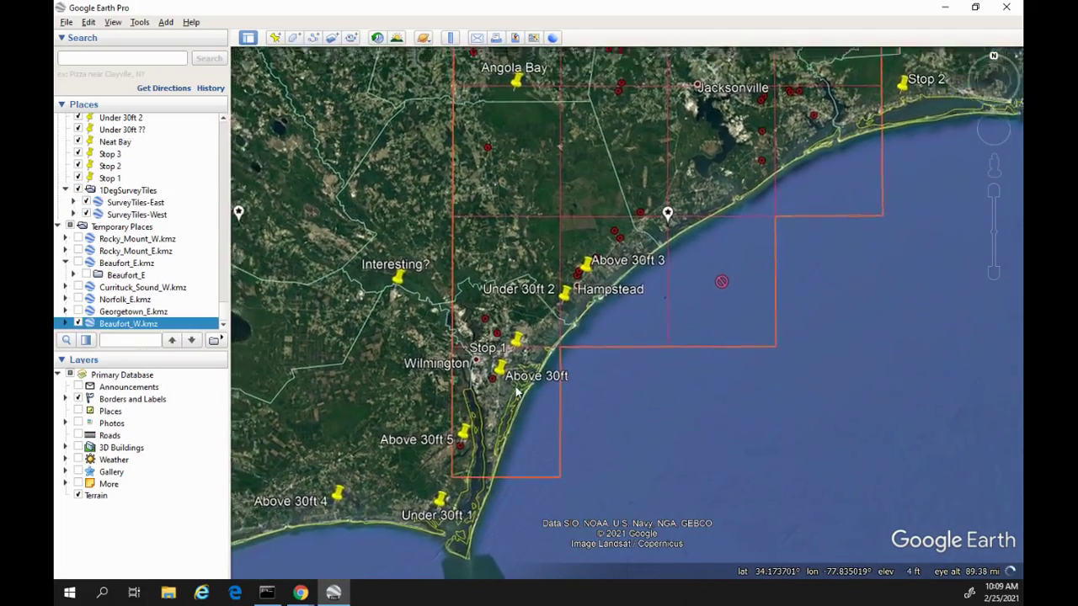
pyautogui.scroll(2, 486, 393)
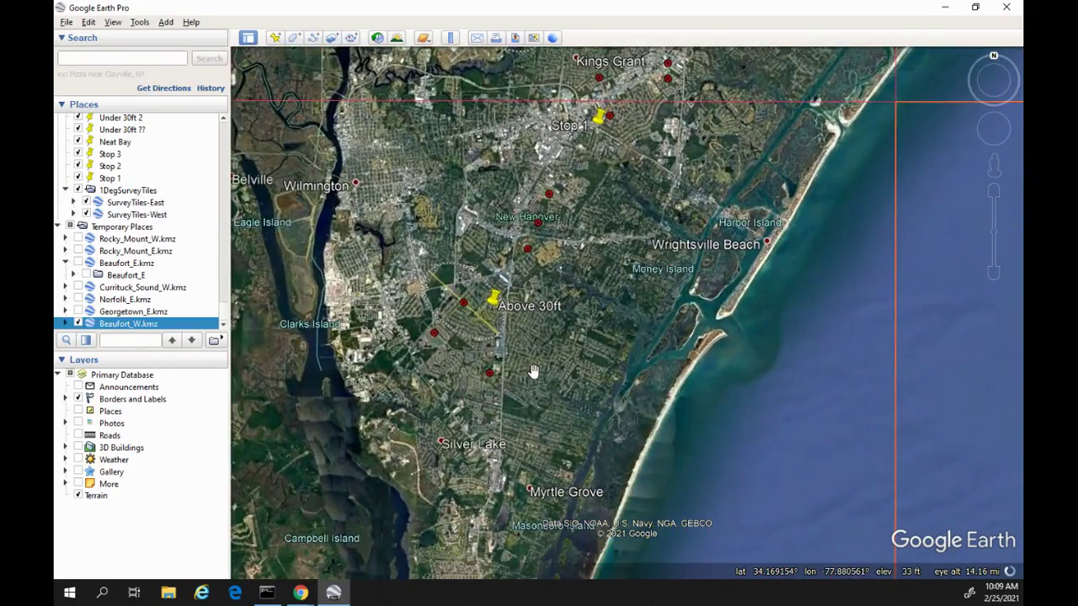
pyautogui.moveTo(533, 371); pyautogui.dragTo(505, 378)
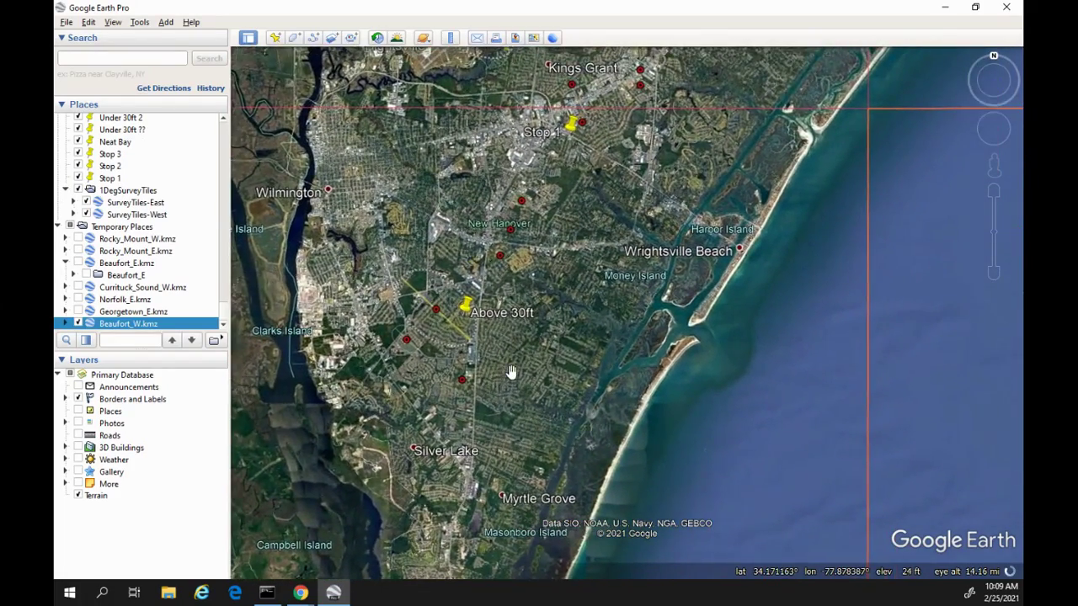
pyautogui.scroll(1, 511, 377)
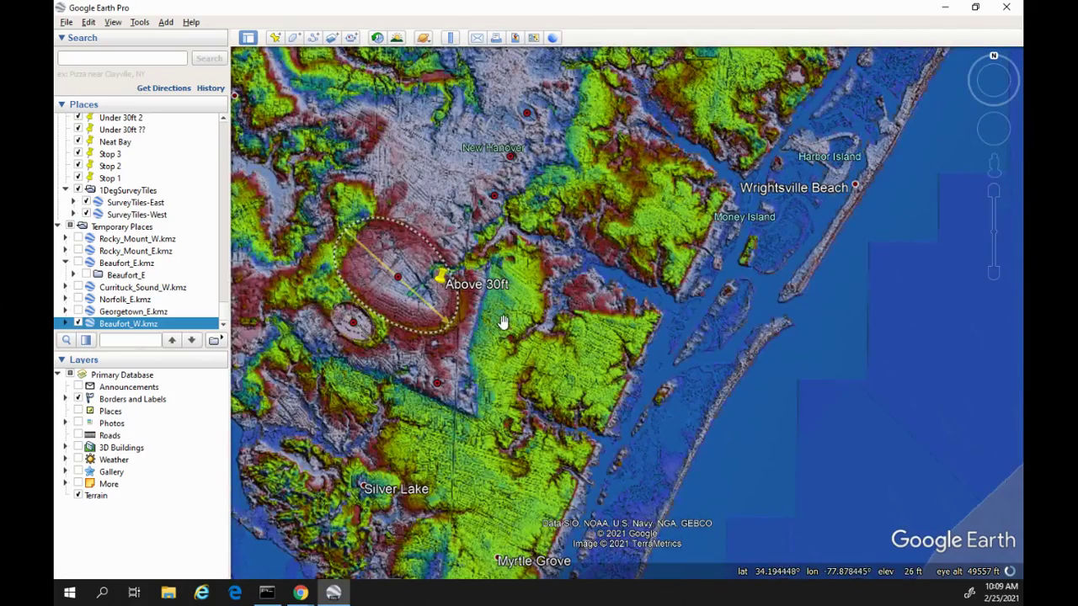
# Step: Zoom in and shift left to centre the large Above 30ft bay ellipse, then zoom back out
pyautogui.scroll(1, 511, 330)
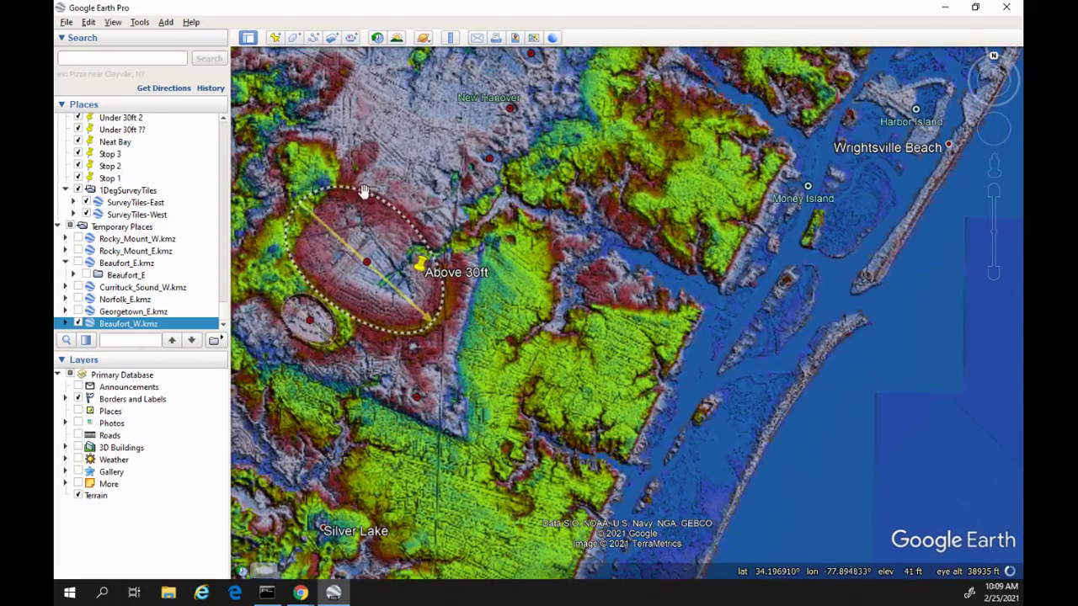
pyautogui.press('Left')
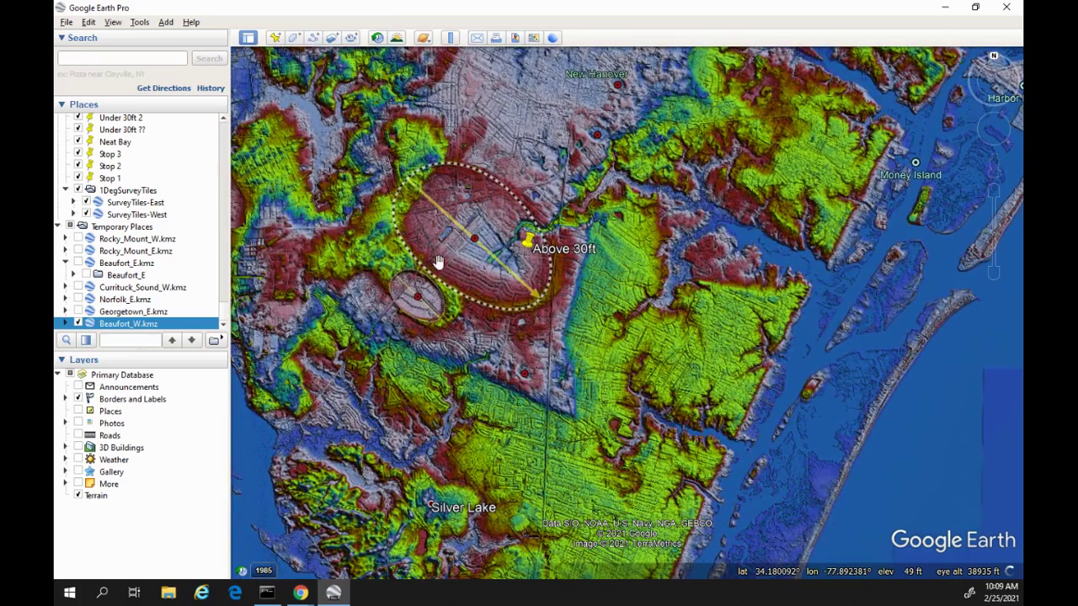
pyautogui.scroll(3, 494, 322)
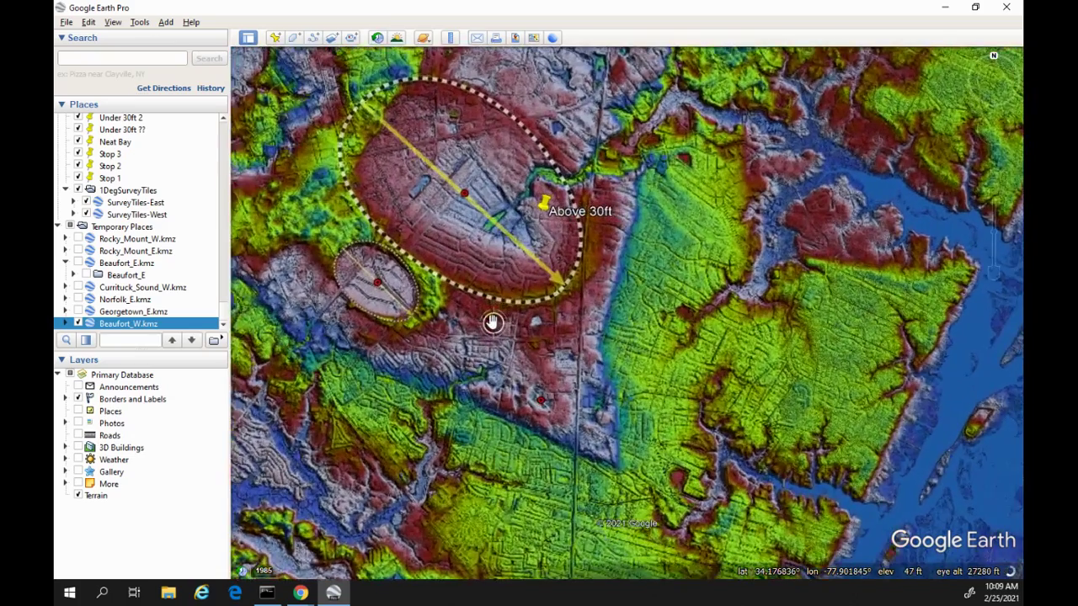
pyautogui.scroll(-1, 506, 348)
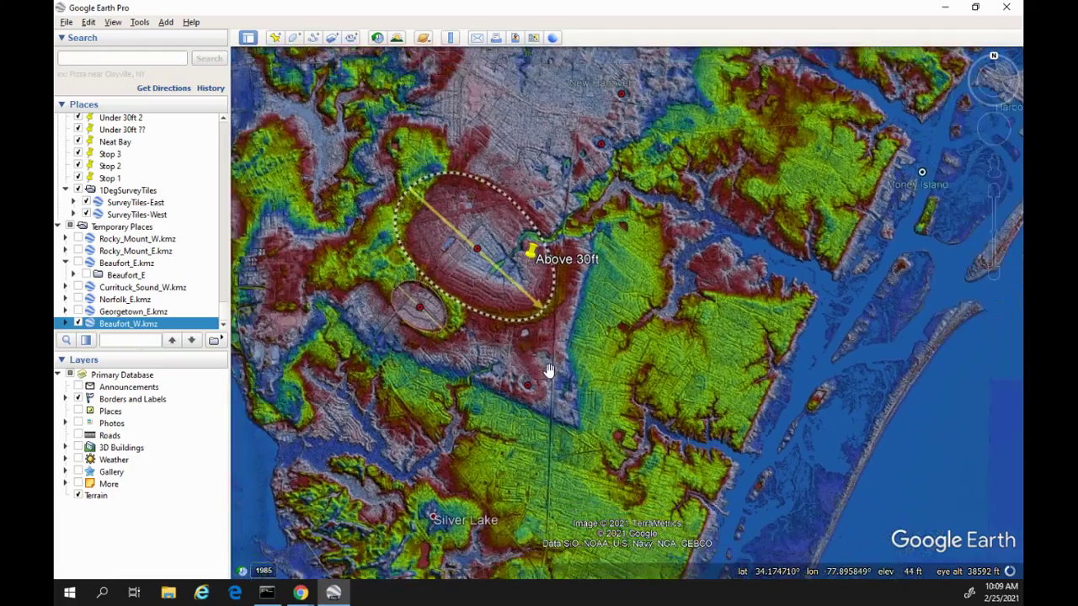
pyautogui.scroll(-3, 525, 337)
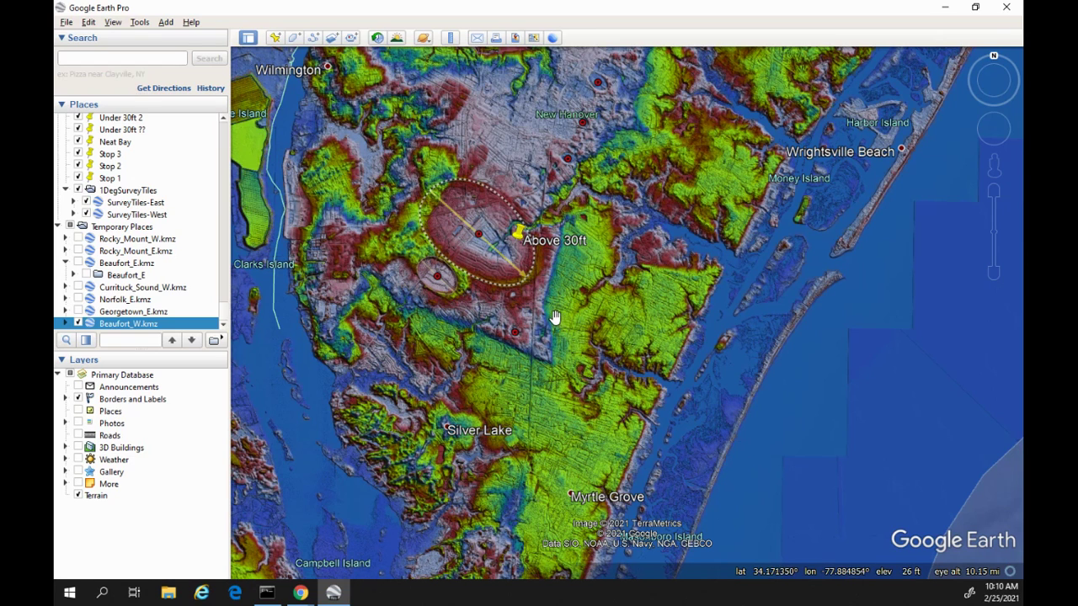
# Step: Zoom in and out on the Above 30ft bay ellipse on the Beaufort_W overlay
pyautogui.scroll(2, 540, 305)
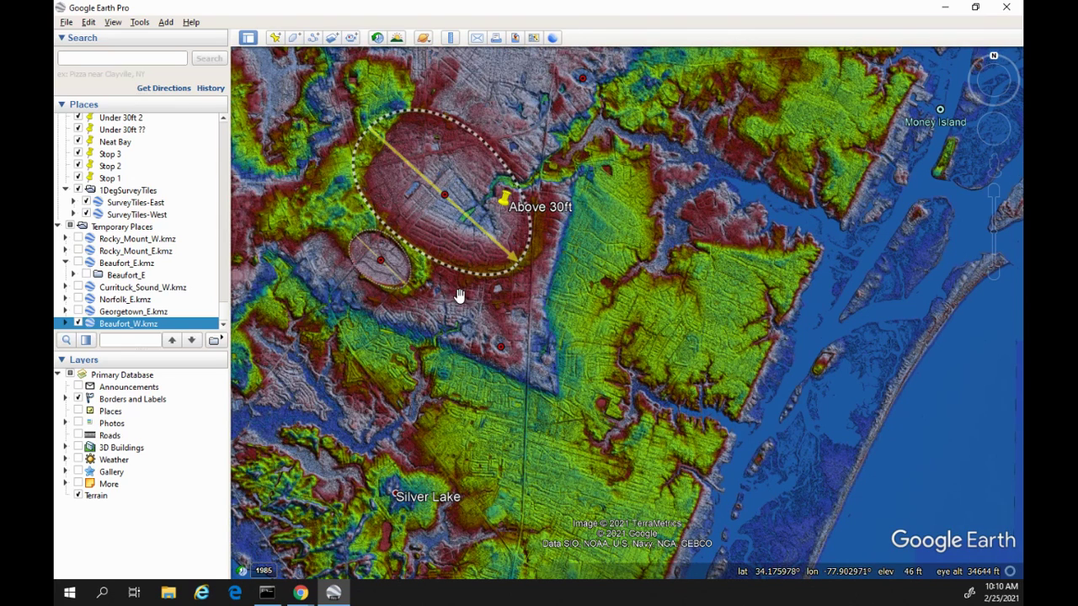
pyautogui.scroll(-1, 457, 294)
pyautogui.scroll(1, 415, 287)
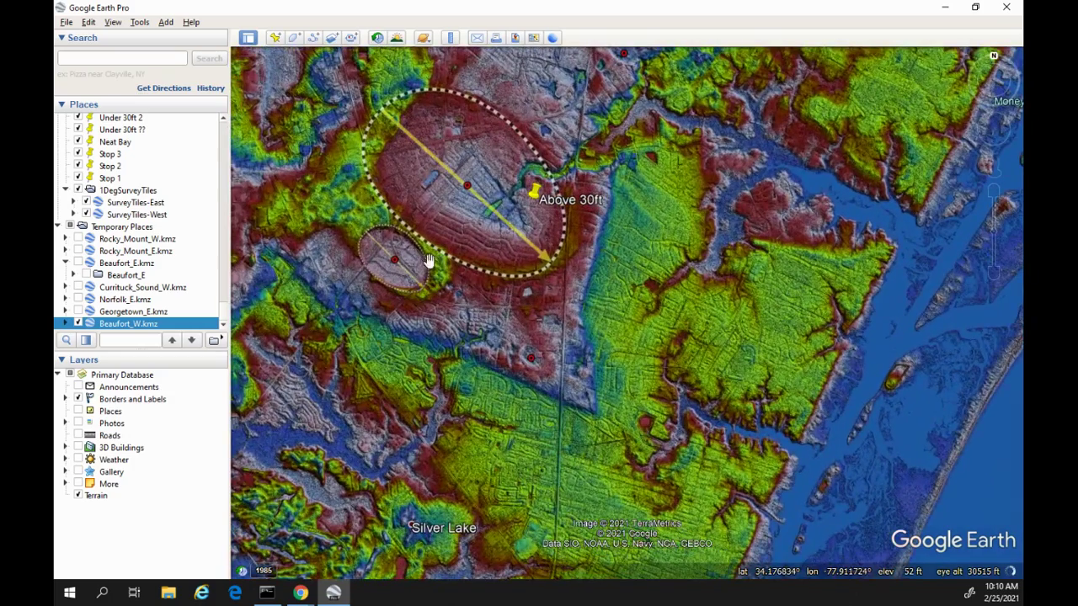
pyautogui.scroll(1, 502, 315)
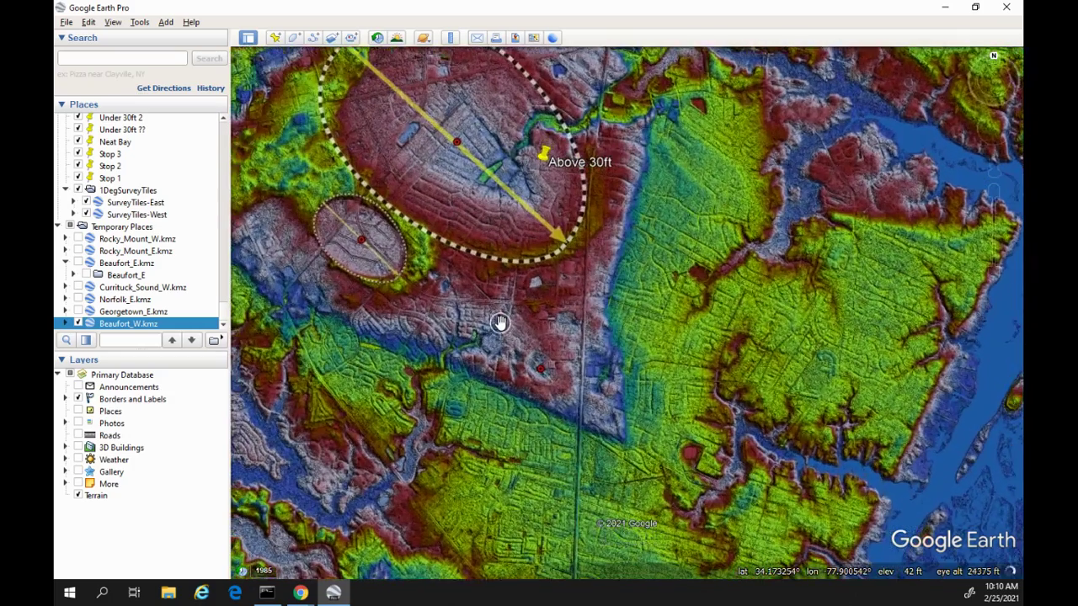
pyautogui.scroll(-1, 559, 322)
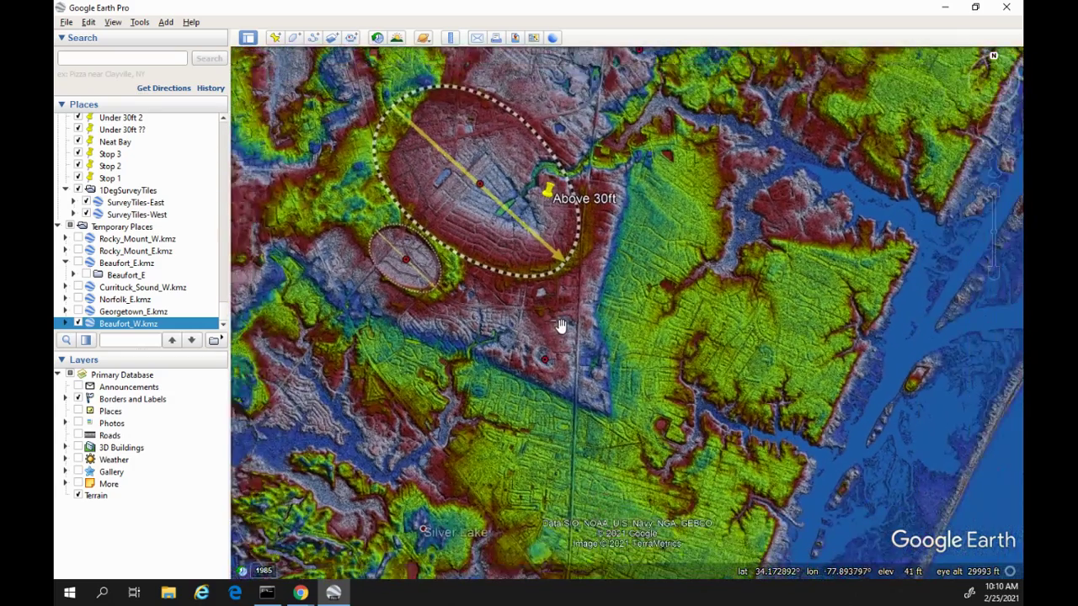
pyautogui.scroll(-1, 545, 320)
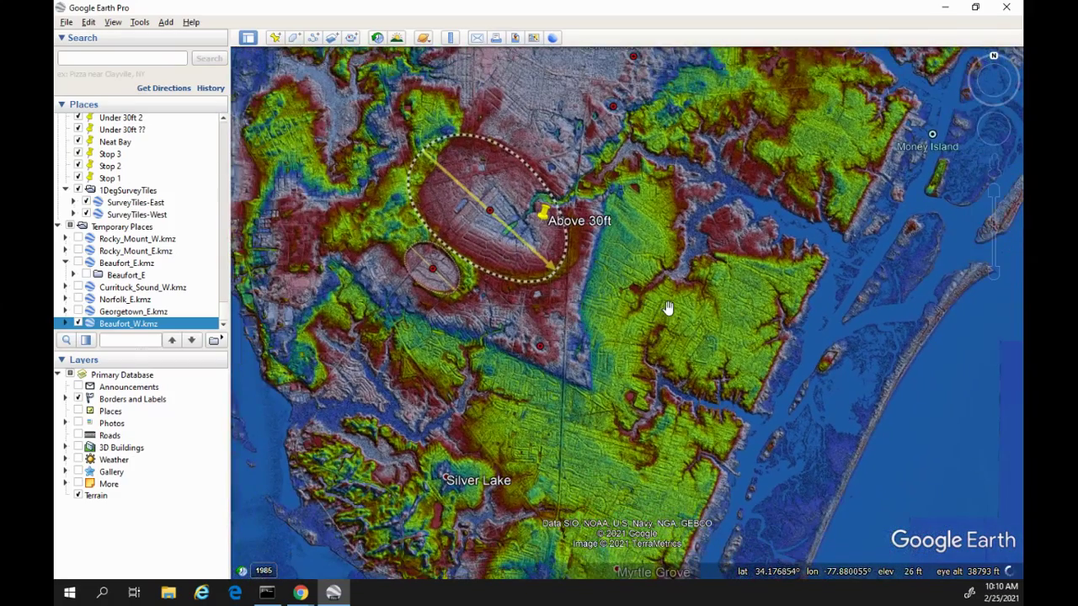
# Step: Pan around the ellipse toward Wrightsville Beach, Money Island and the terrain north of the bay
pyautogui.moveTo(609, 444); pyautogui.dragTo(545, 438)
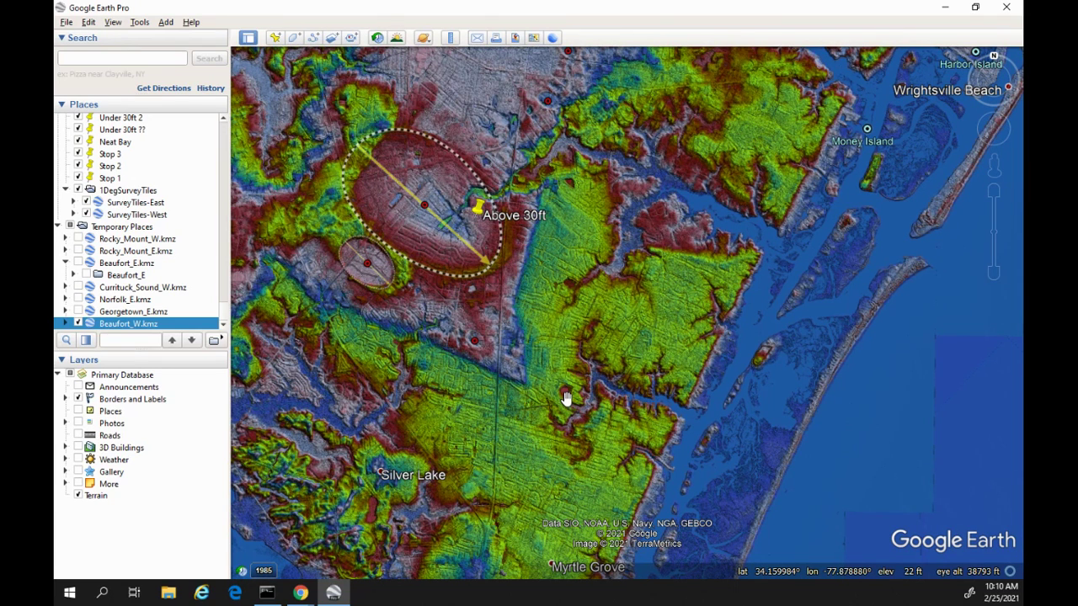
pyautogui.moveTo(561, 352); pyautogui.dragTo(548, 375)
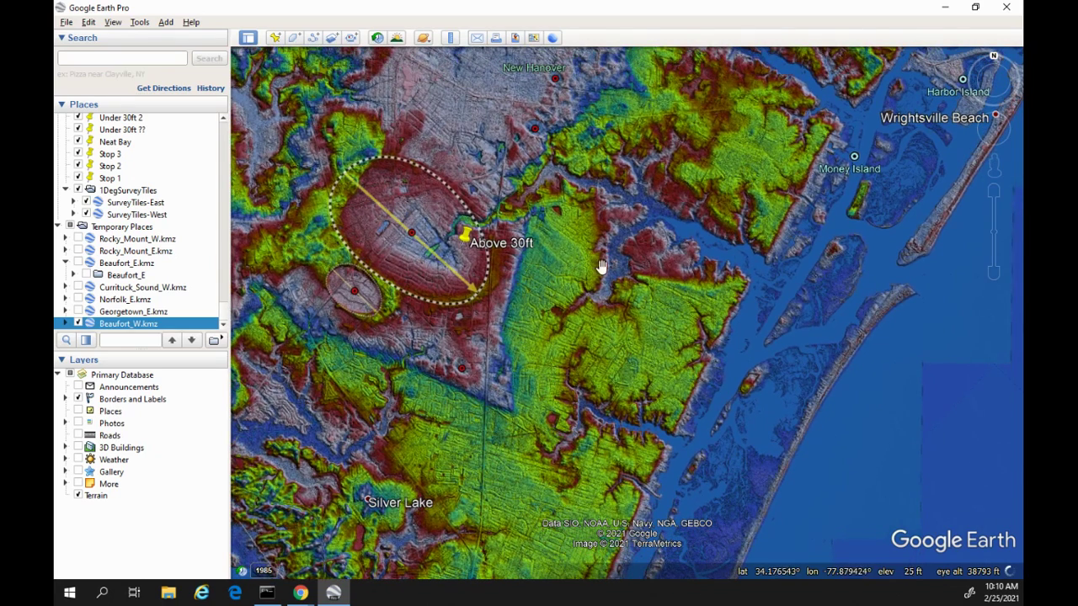
pyautogui.moveTo(664, 304); pyautogui.dragTo(712, 258)
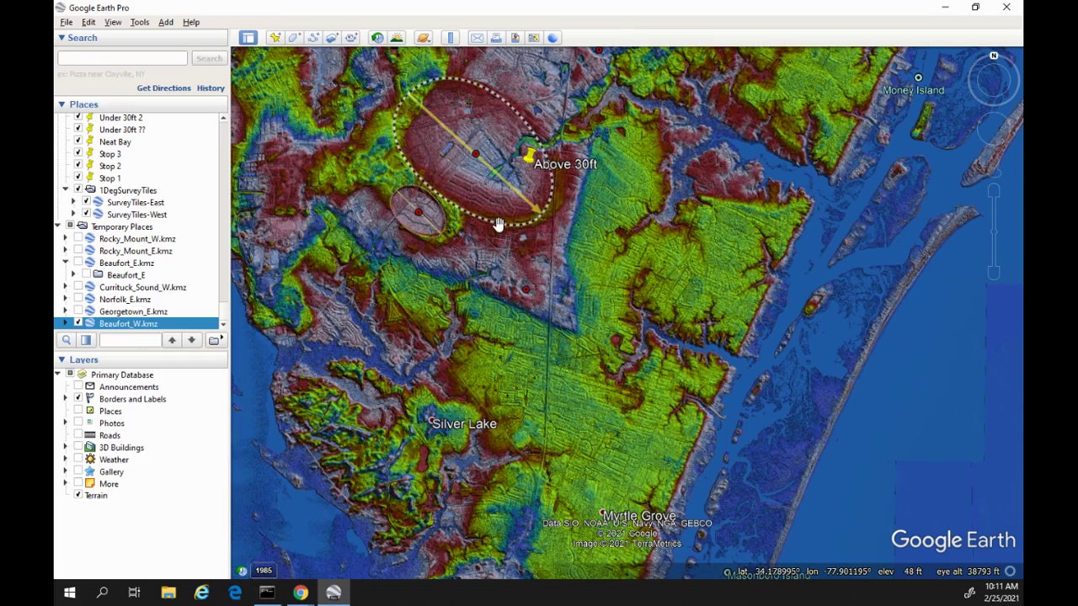
pyautogui.scroll(-3, 485, 253)
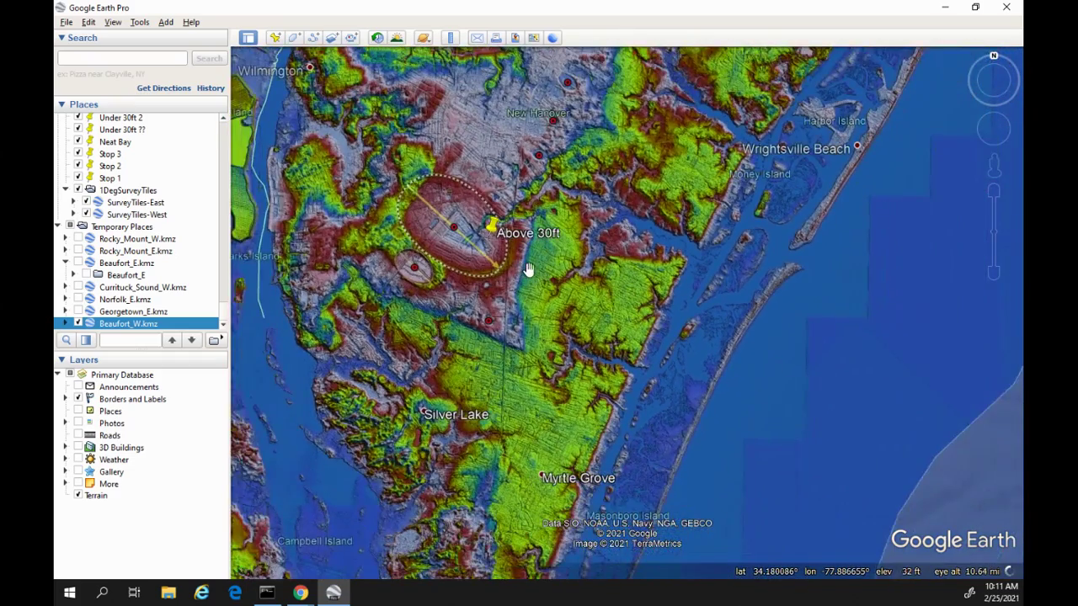
pyautogui.scroll(3, 528, 269)
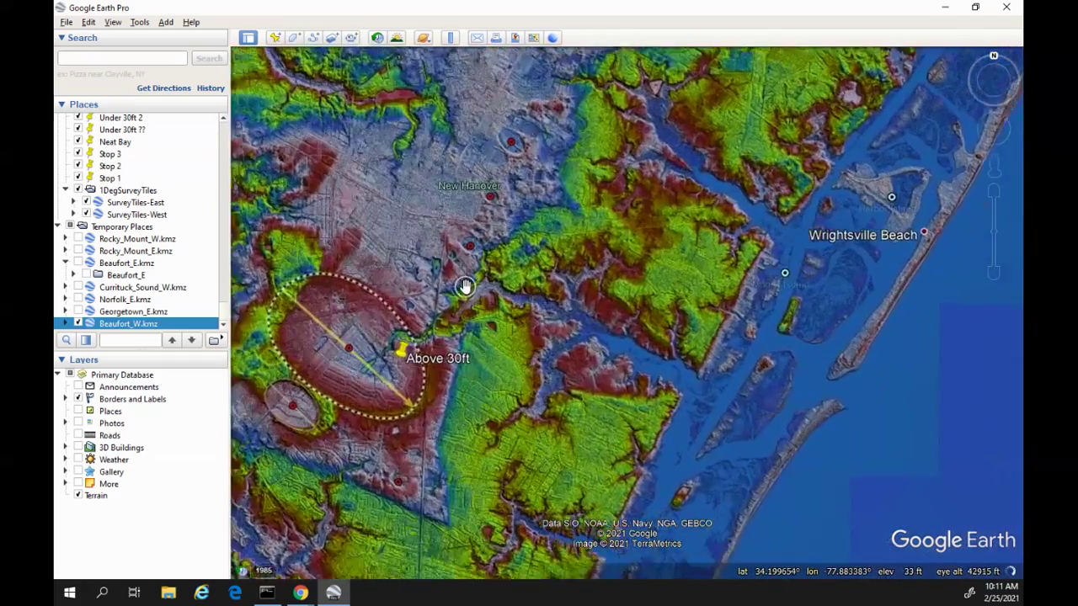
pyautogui.scroll(3, 465, 286)
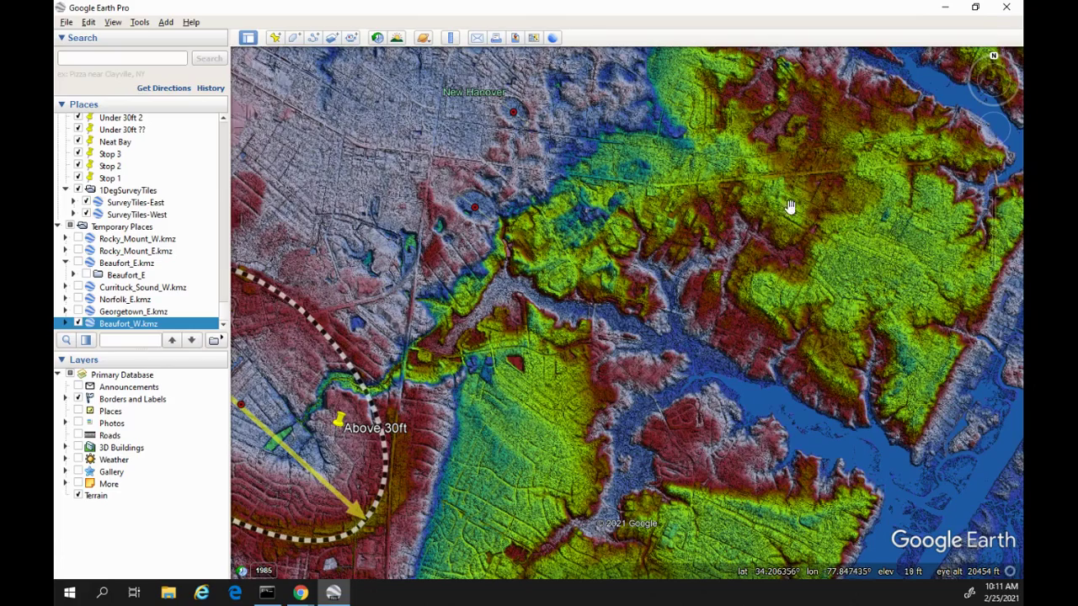
pyautogui.moveTo(559, 468); pyautogui.dragTo(533, 407)
pyautogui.scroll(-2, 533, 408)
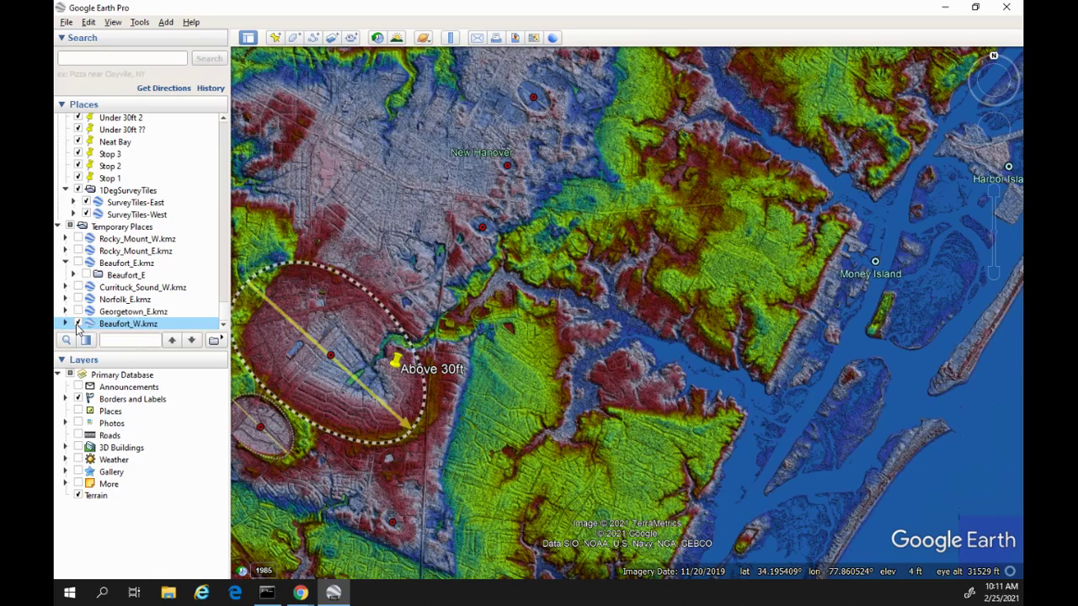
# Step: Hide the Beaufort_W overlay and zoom to view the satellite imagery underneath
pyautogui.click(78, 324)
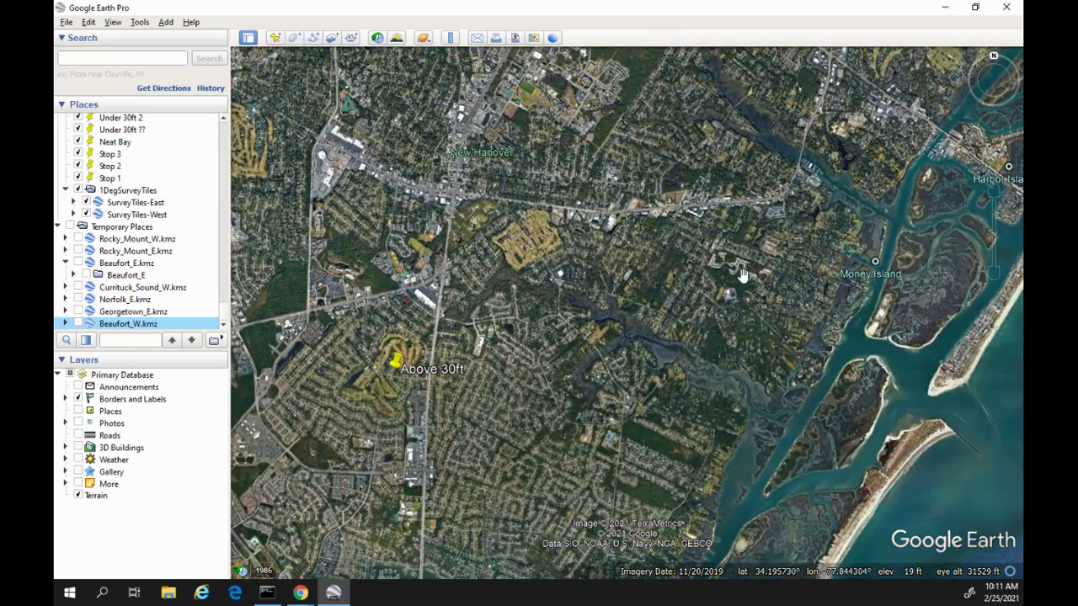
pyautogui.scroll(3, 741, 273)
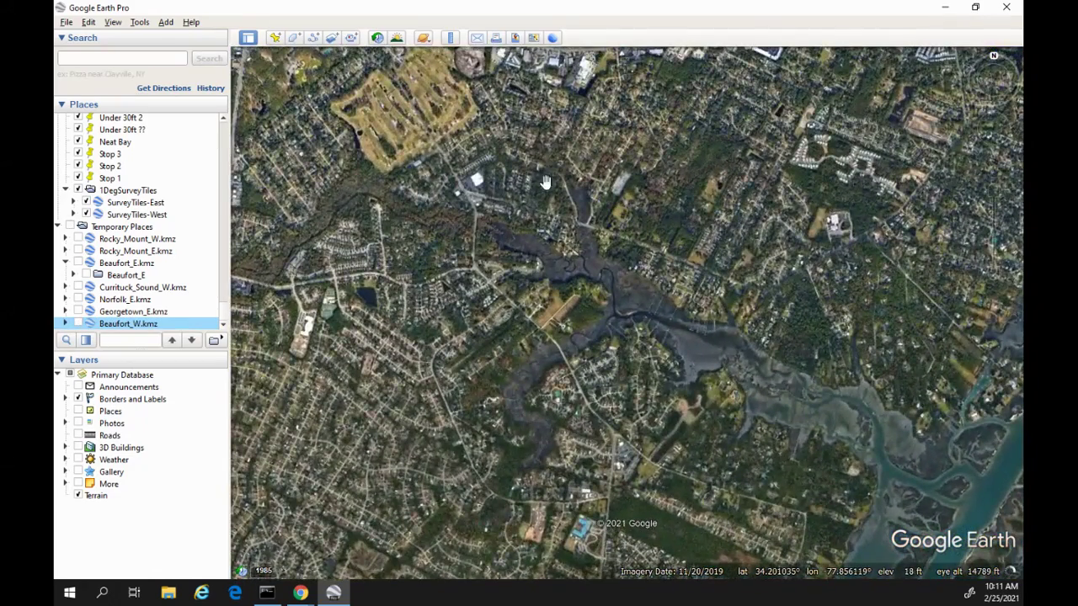
pyautogui.scroll(-3, 545, 181)
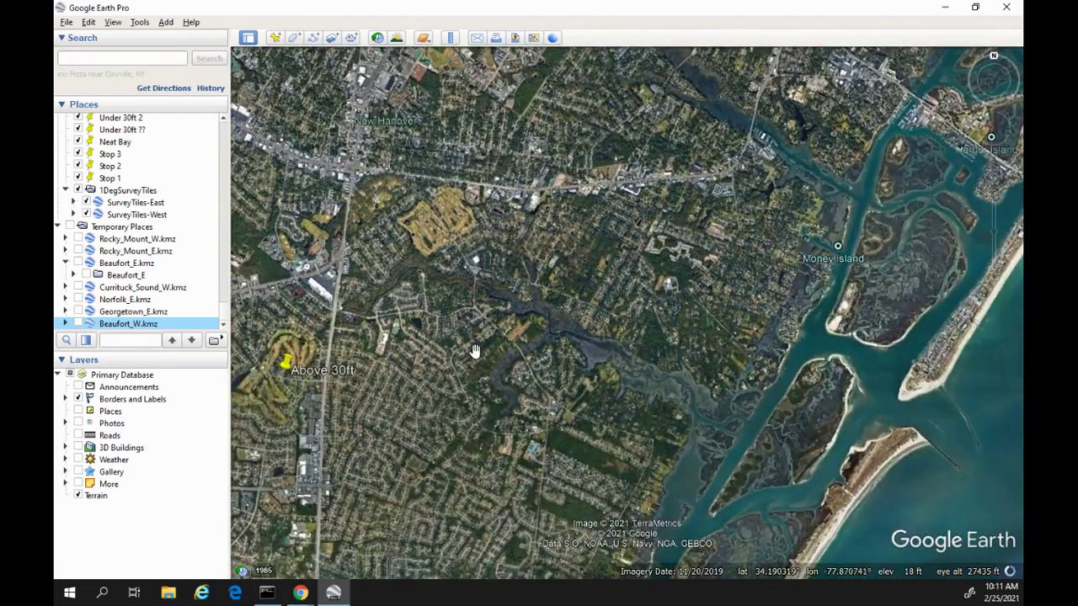
pyautogui.scroll(-2, 474, 351)
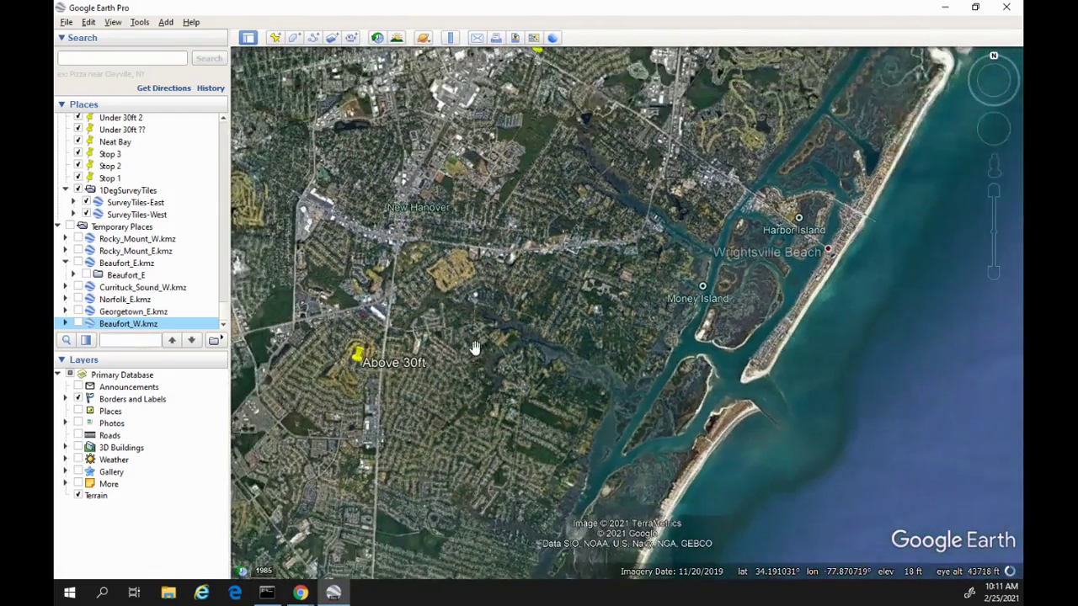
# Step: Turn Beaufort_W back on, reframe the Above 30ft ellipse, then hide the overlay again
pyautogui.click(77, 324)
pyautogui.moveTo(440, 366); pyautogui.dragTo(478, 348)
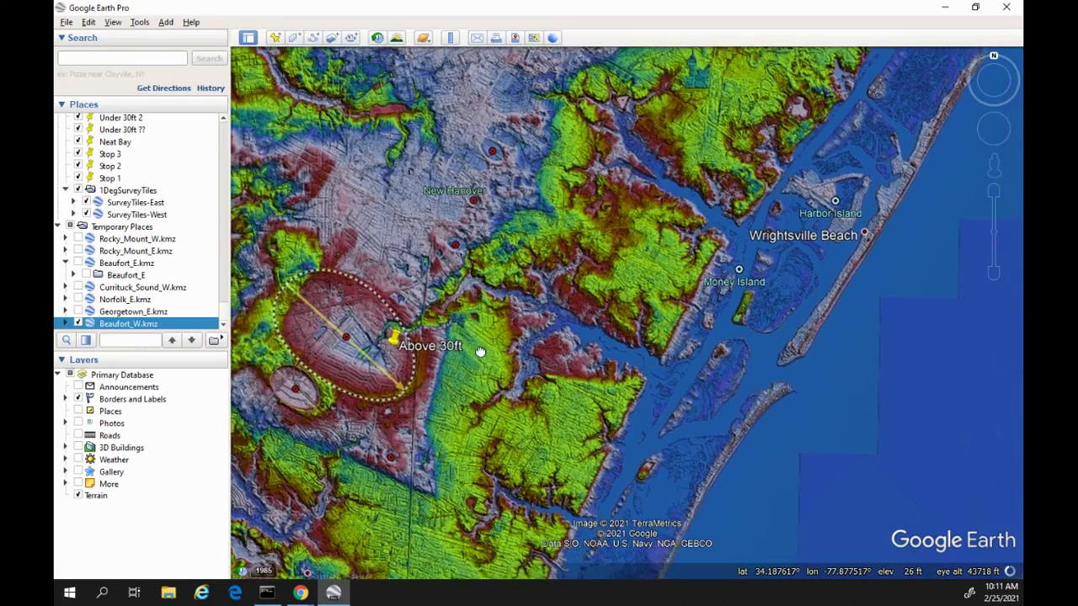
pyautogui.scroll(1, 460, 268)
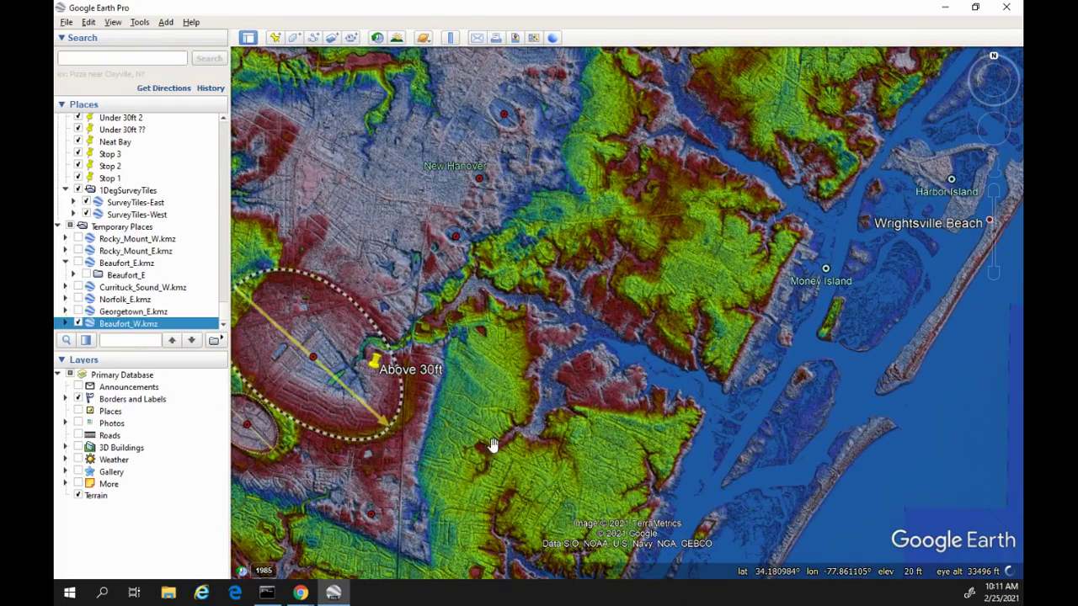
pyautogui.scroll(2, 433, 272)
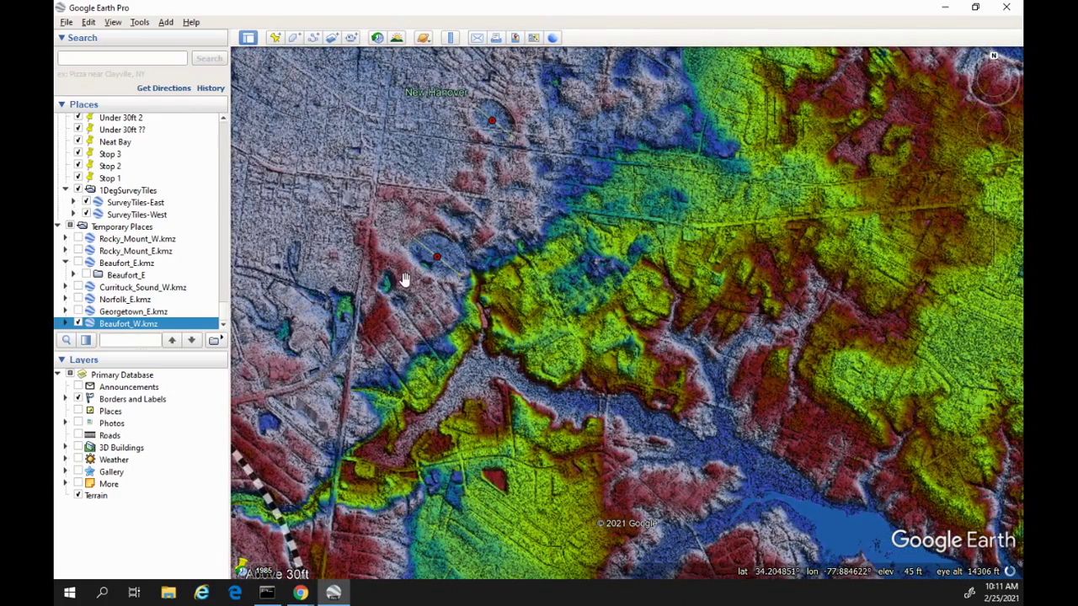
pyautogui.scroll(-1, 404, 279)
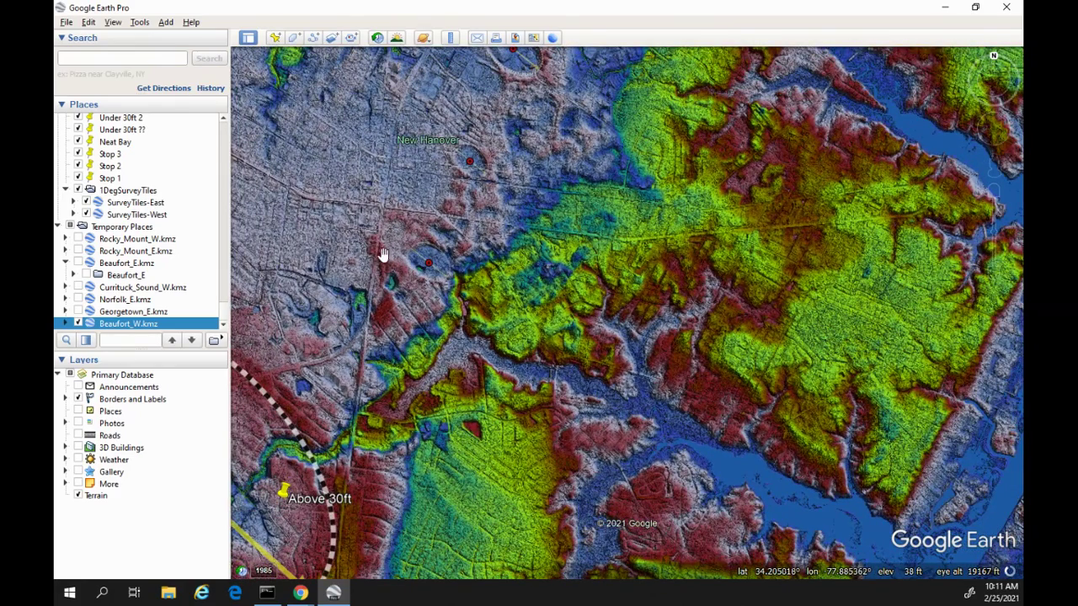
pyautogui.moveTo(383, 254); pyautogui.dragTo(384, 268)
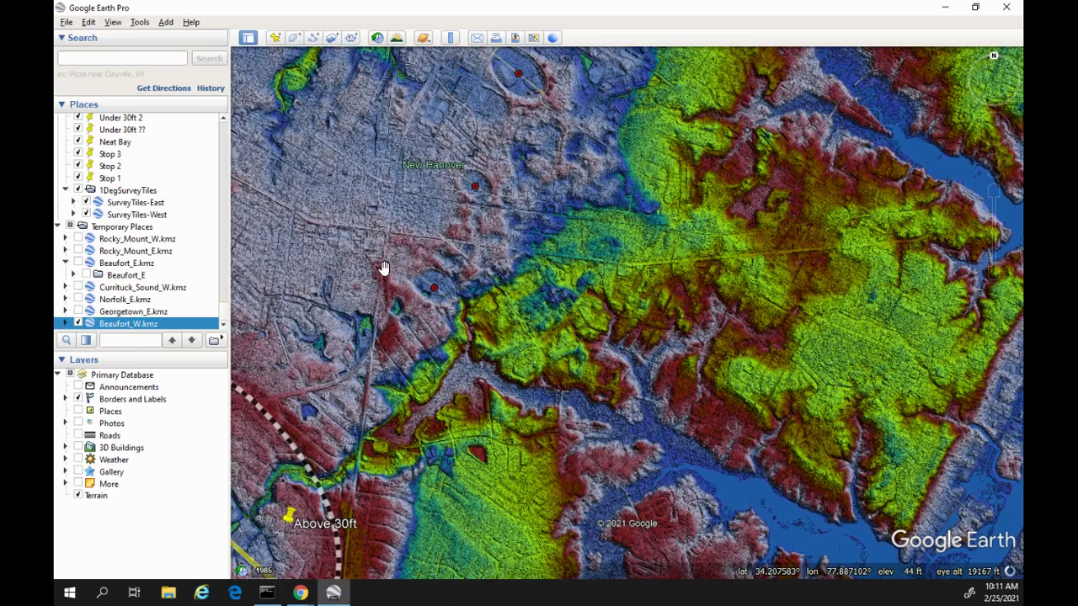
pyautogui.scroll(-2, 383, 267)
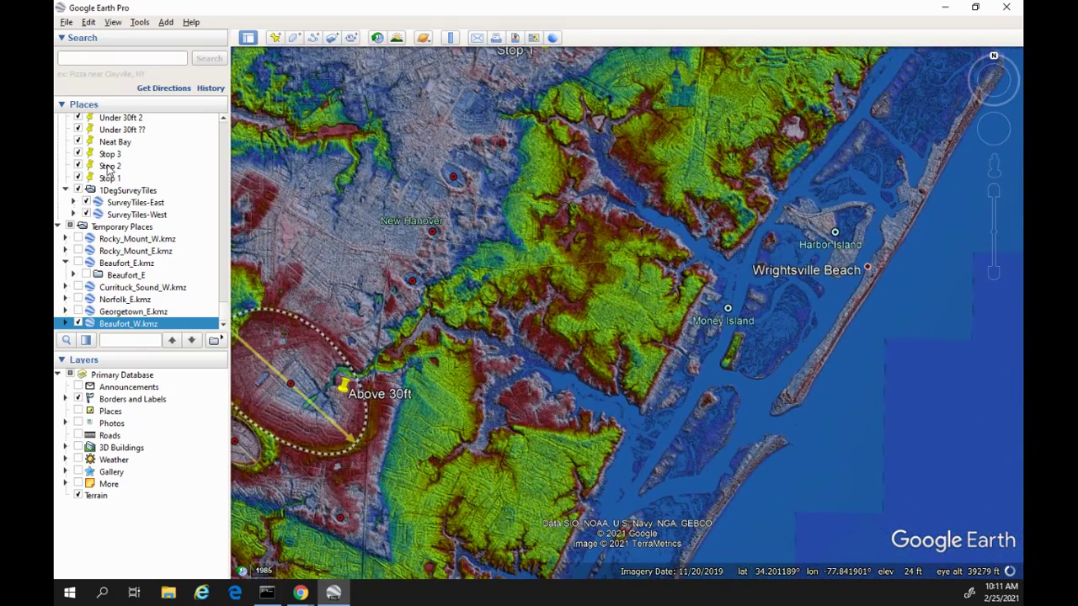
pyautogui.click(77, 323)
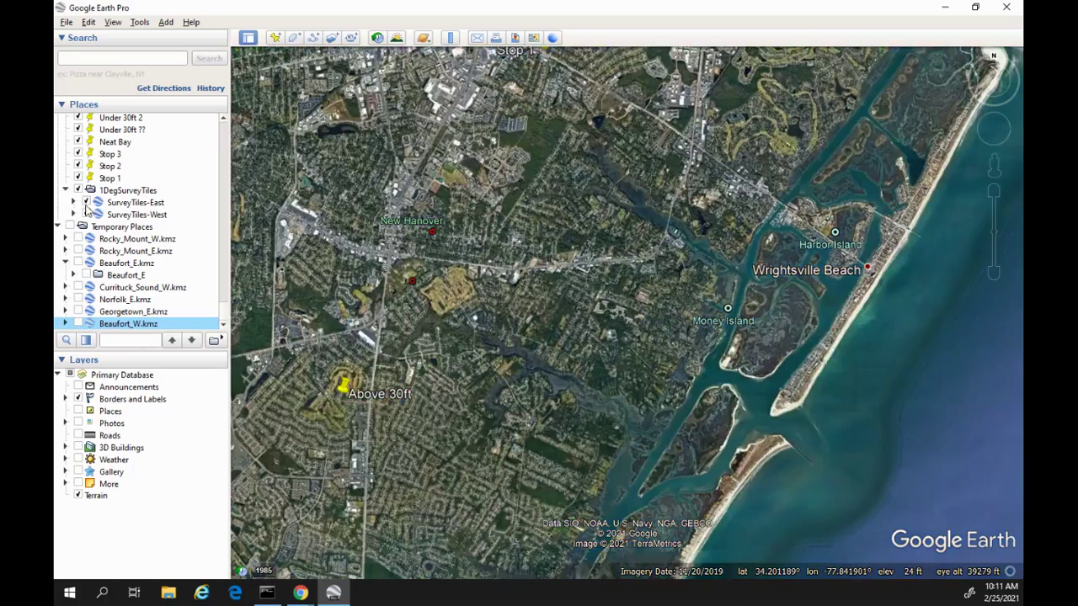
pyautogui.doubleClick(109, 167)
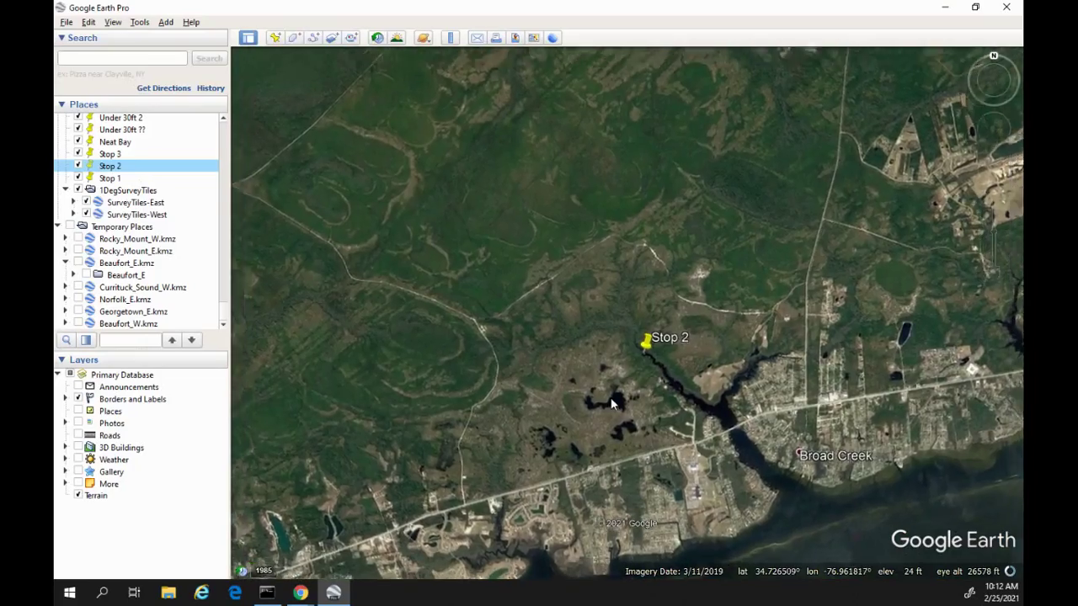
pyautogui.scroll(-2, 522, 404)
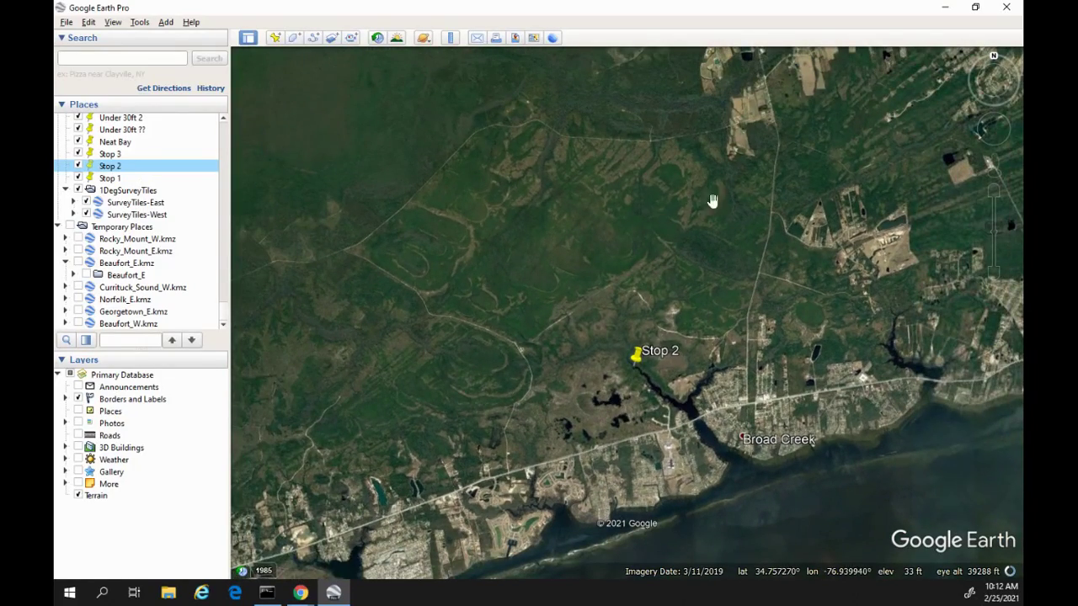
pyautogui.scroll(2, 505, 345)
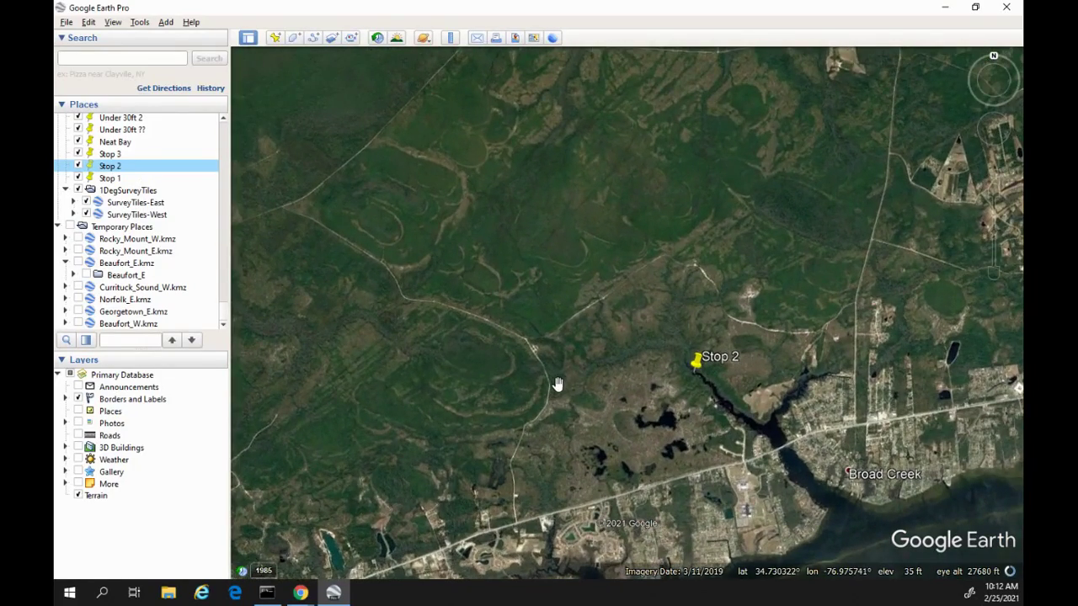
pyautogui.scroll(-3, 557, 383)
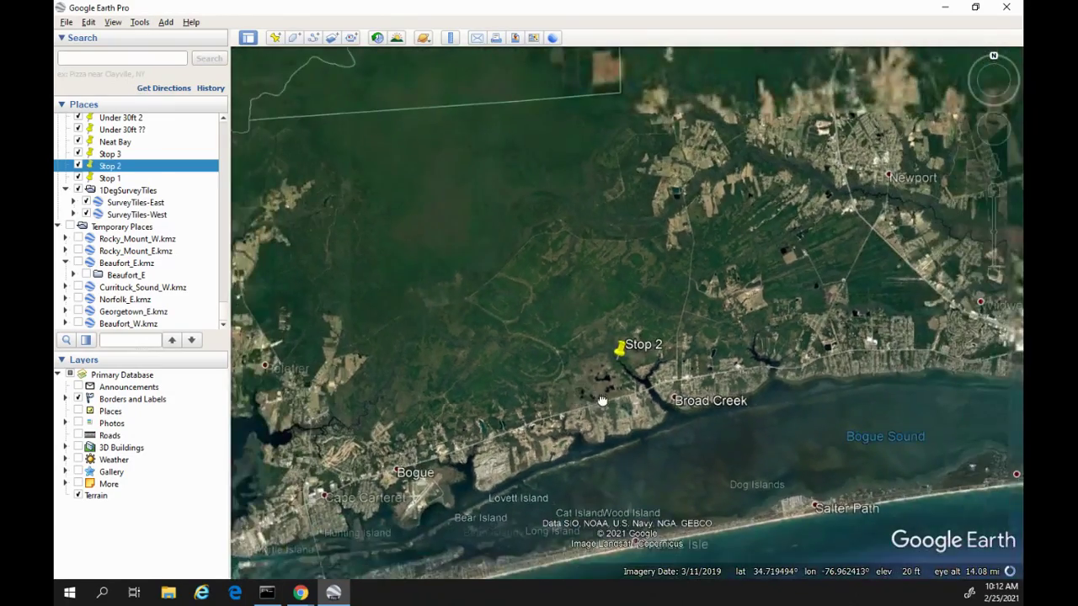
pyautogui.scroll(-3, 602, 400)
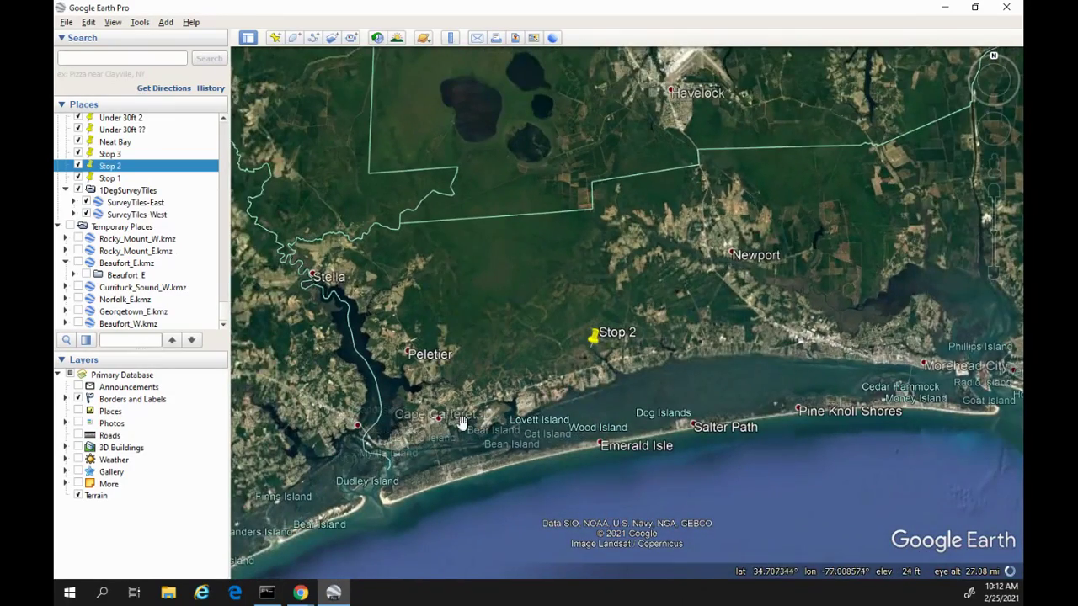
pyautogui.scroll(-1, 414, 426)
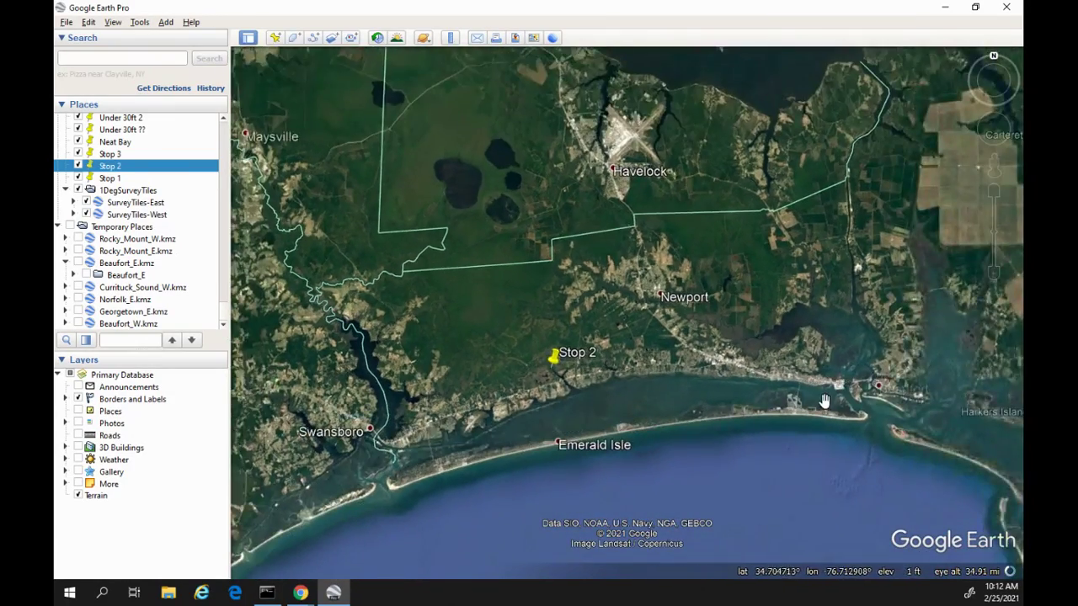
pyautogui.scroll(2, 824, 400)
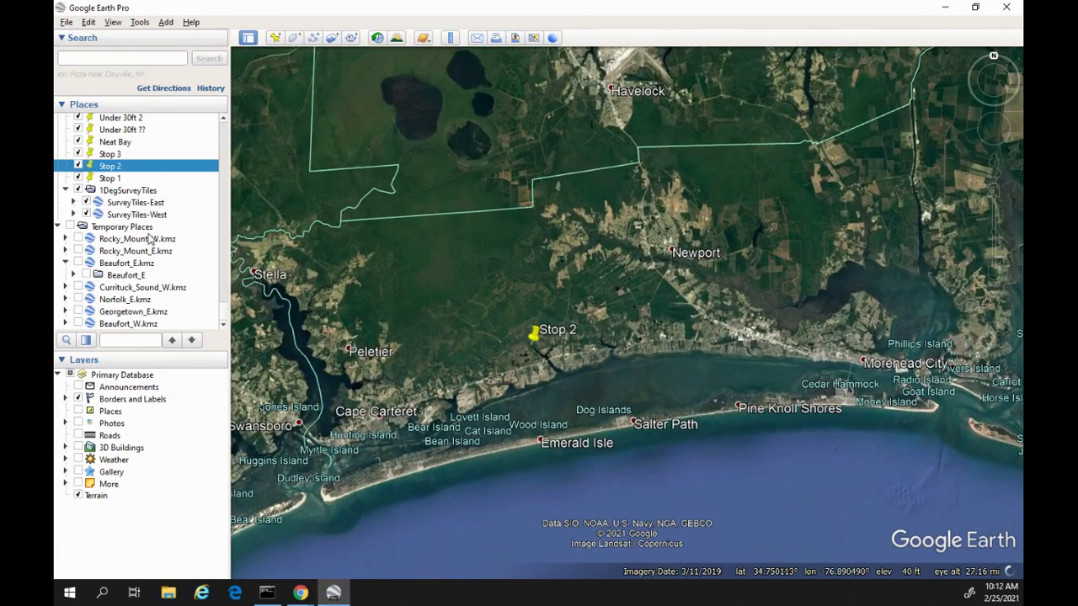
pyautogui.scroll(-1, 433, 331)
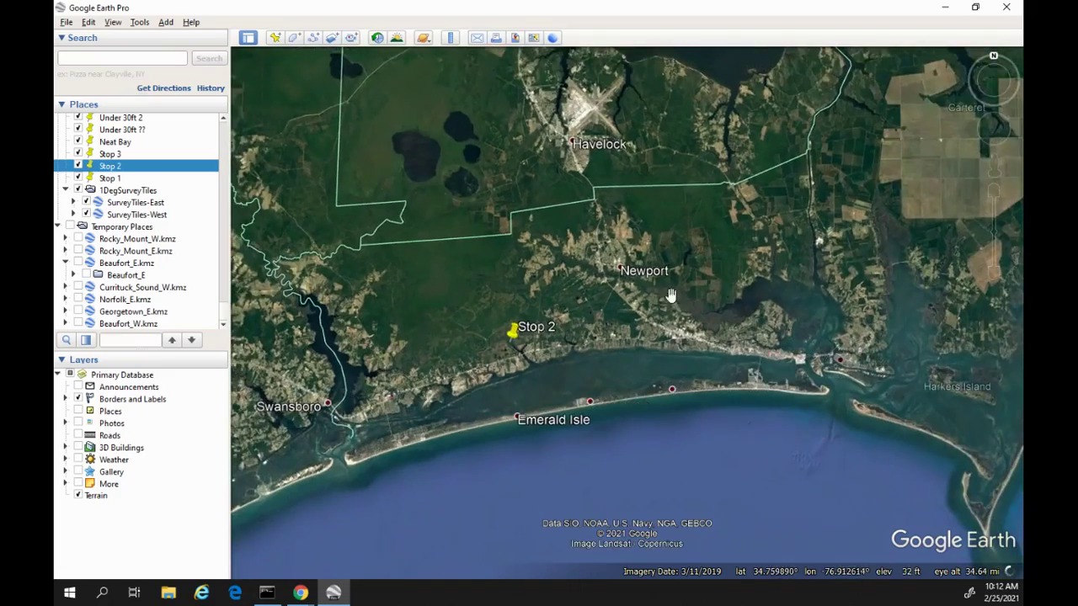
pyautogui.scroll(4, 522, 310)
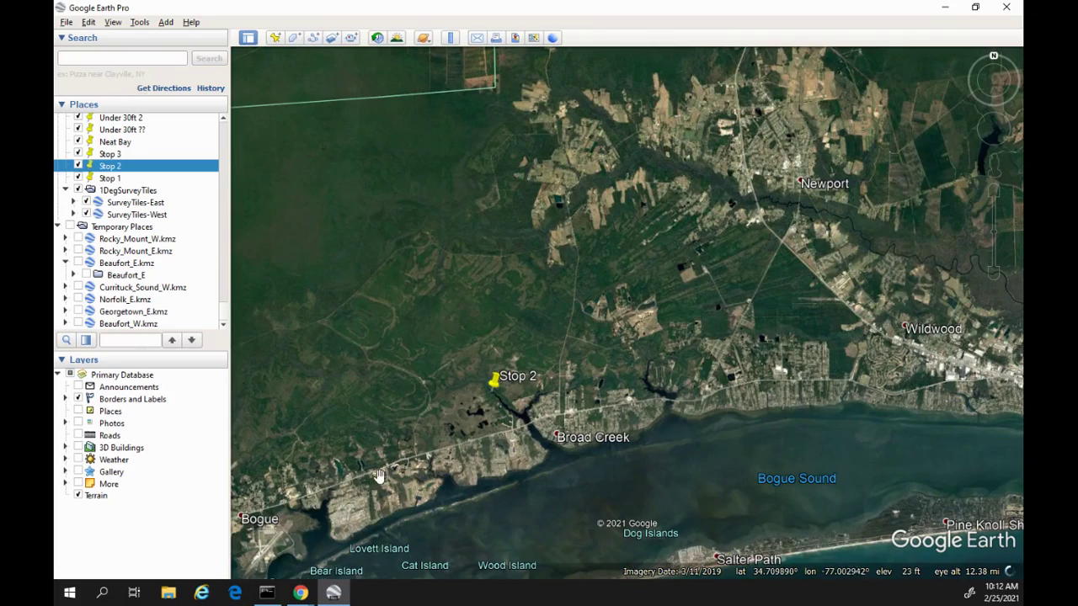
pyautogui.scroll(3, 379, 476)
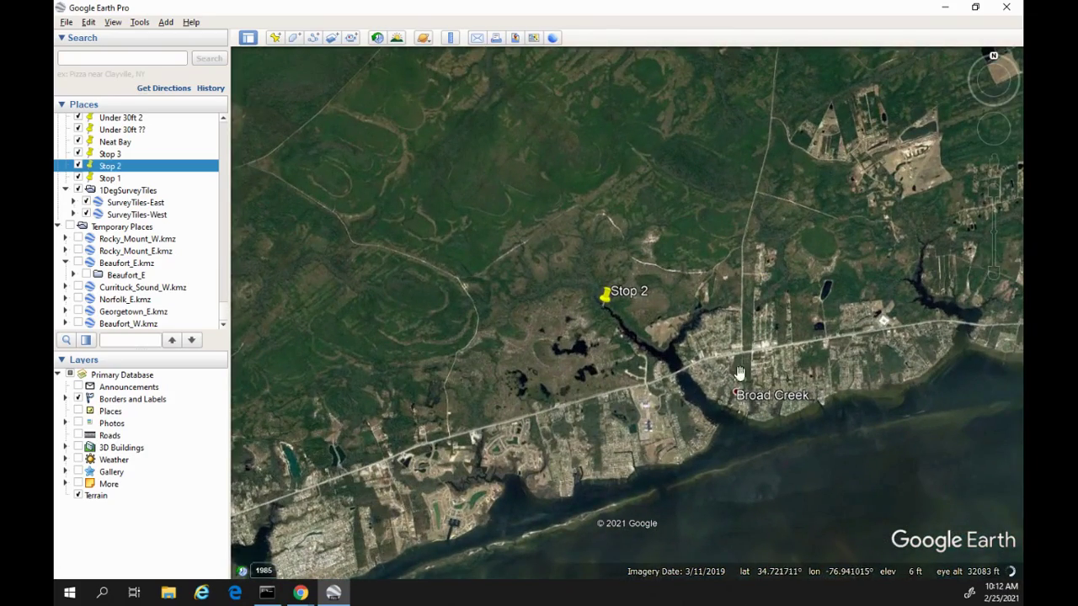
pyautogui.scroll(-3, 534, 387)
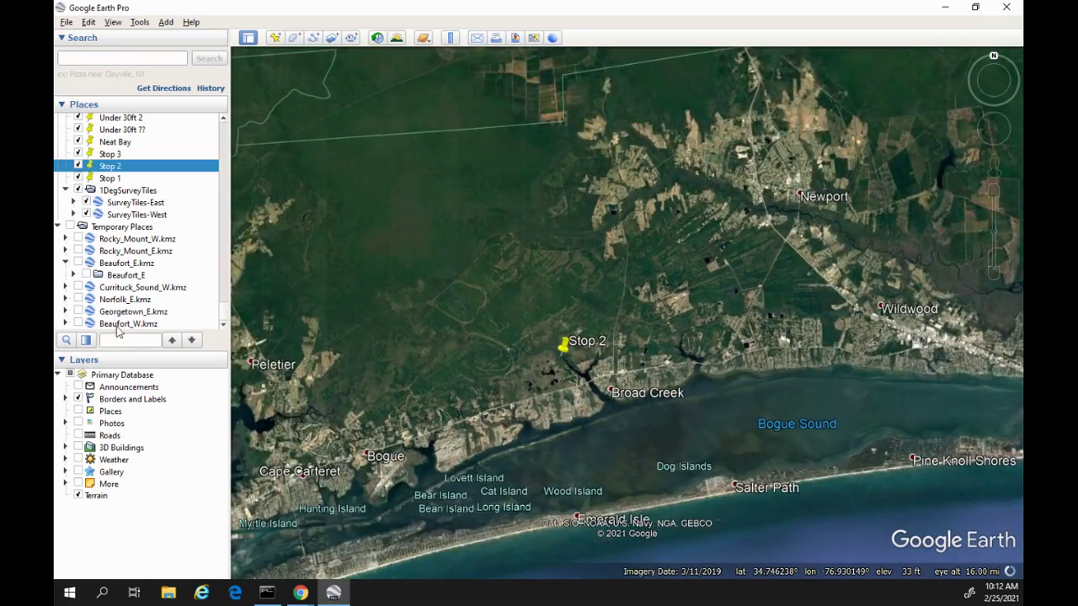
pyautogui.scroll(-5, 558, 366)
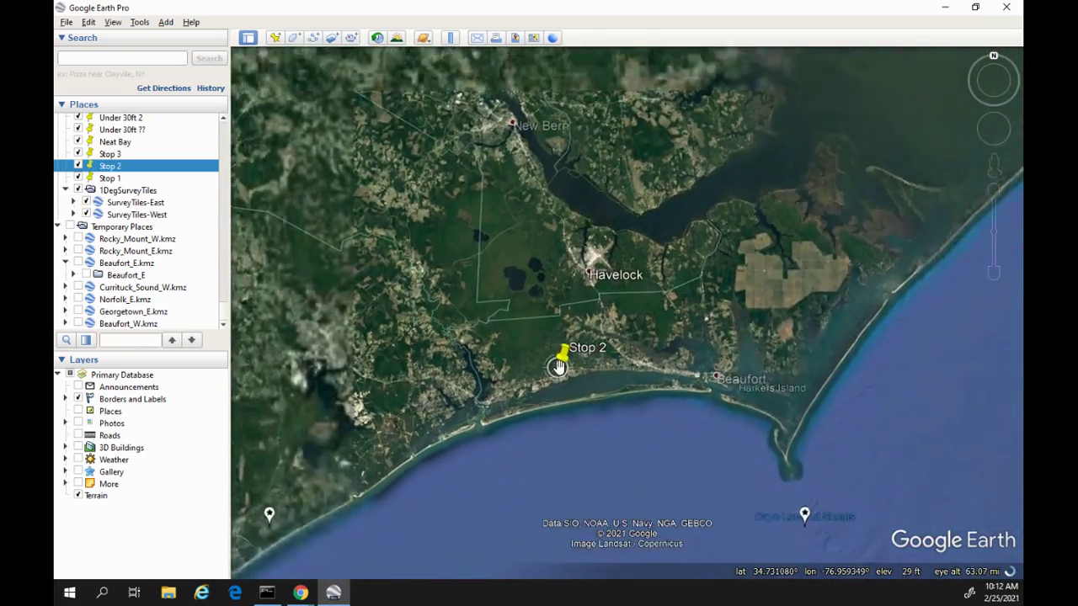
# Step: Load Beaufort_E.kmz from the Cape Lookout Shoals balloon and zoom in on Stop 2
pyautogui.click(781, 500)
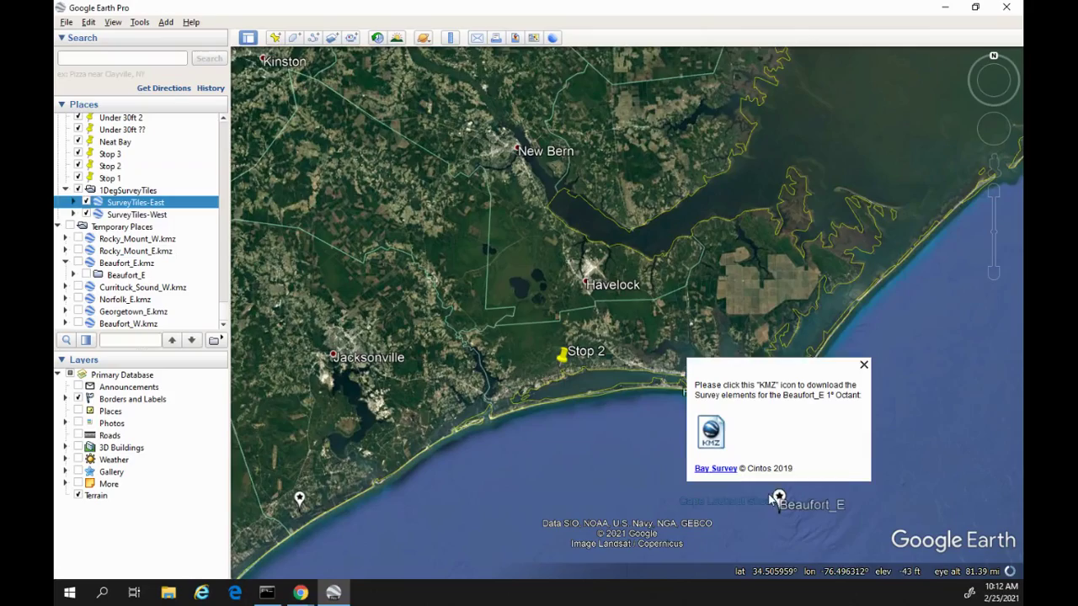
pyautogui.click(712, 433)
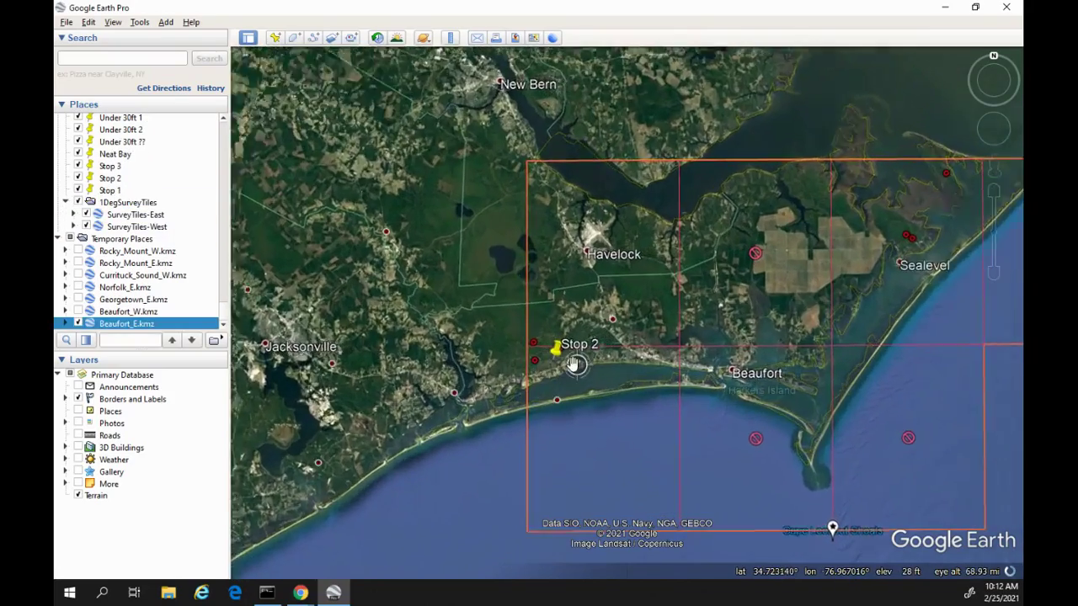
pyautogui.scroll(4, 574, 364)
pyautogui.scroll(1, 561, 355)
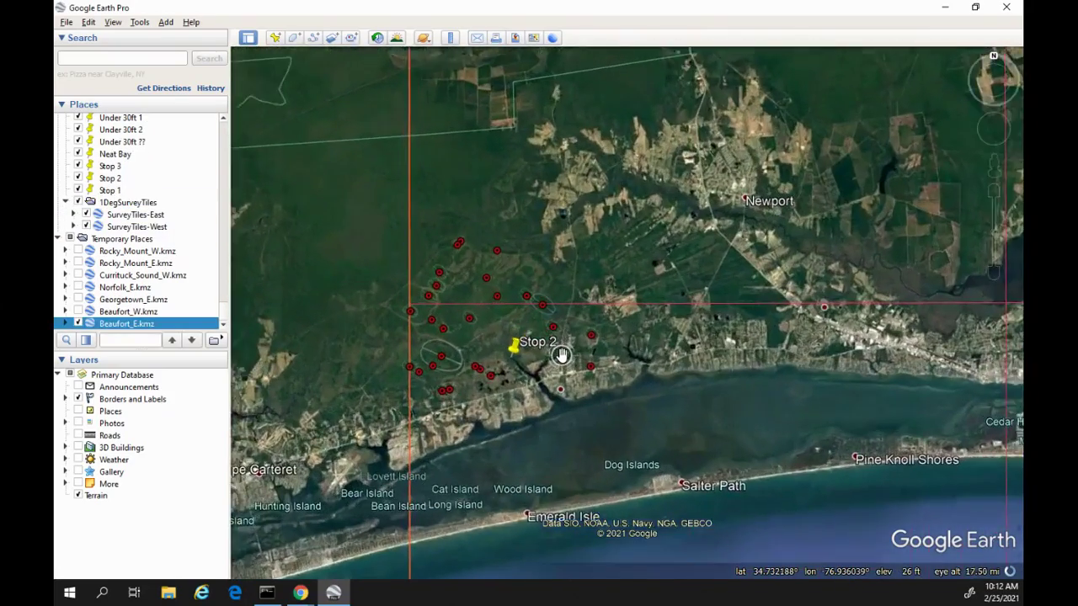
pyautogui.scroll(2, 561, 355)
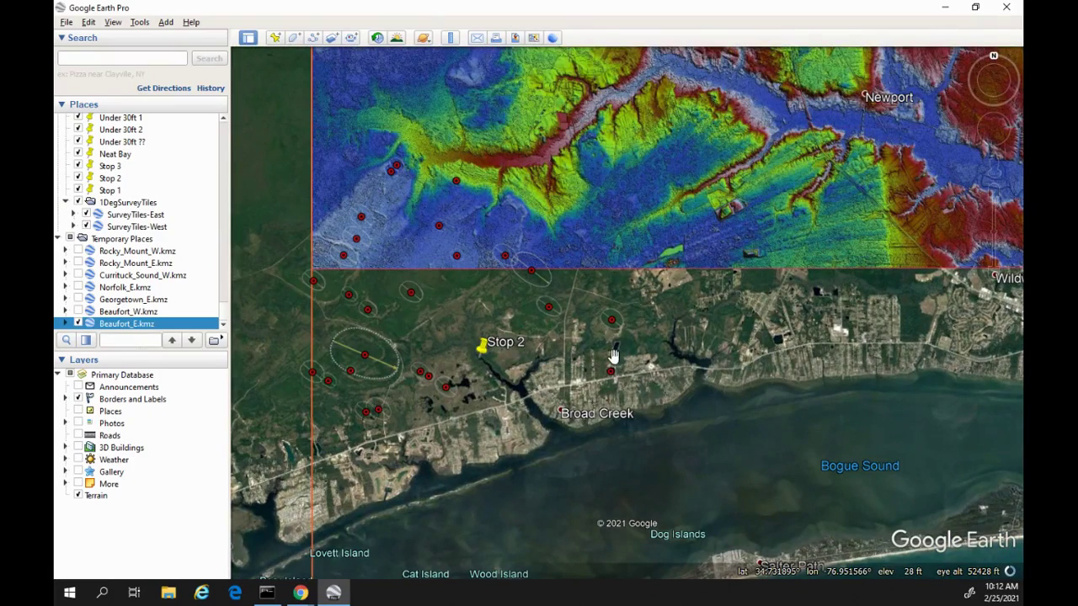
pyautogui.scroll(3, 564, 388)
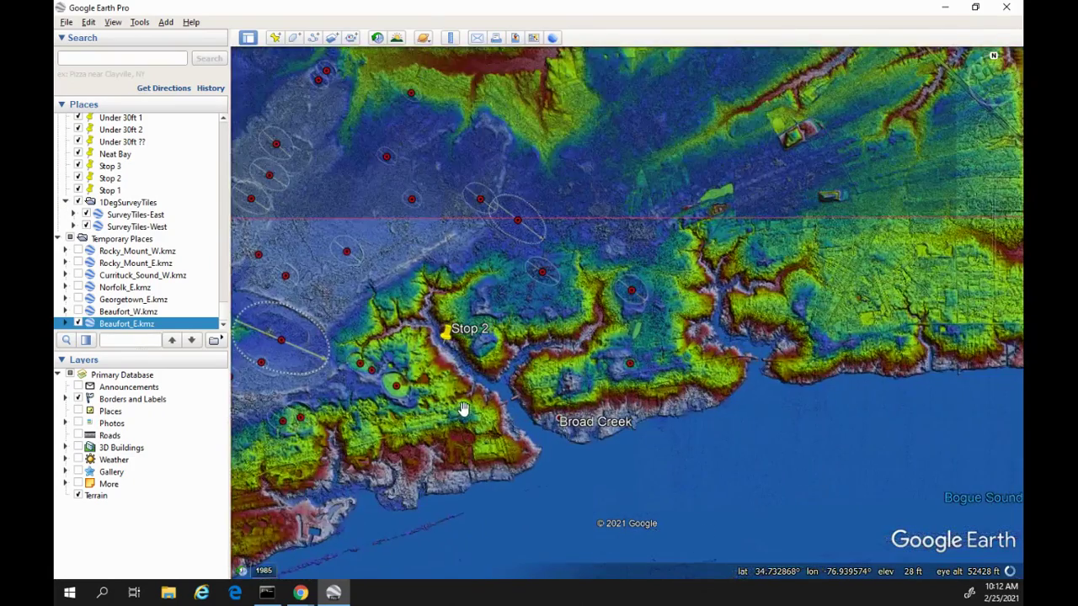
pyautogui.scroll(3, 476, 387)
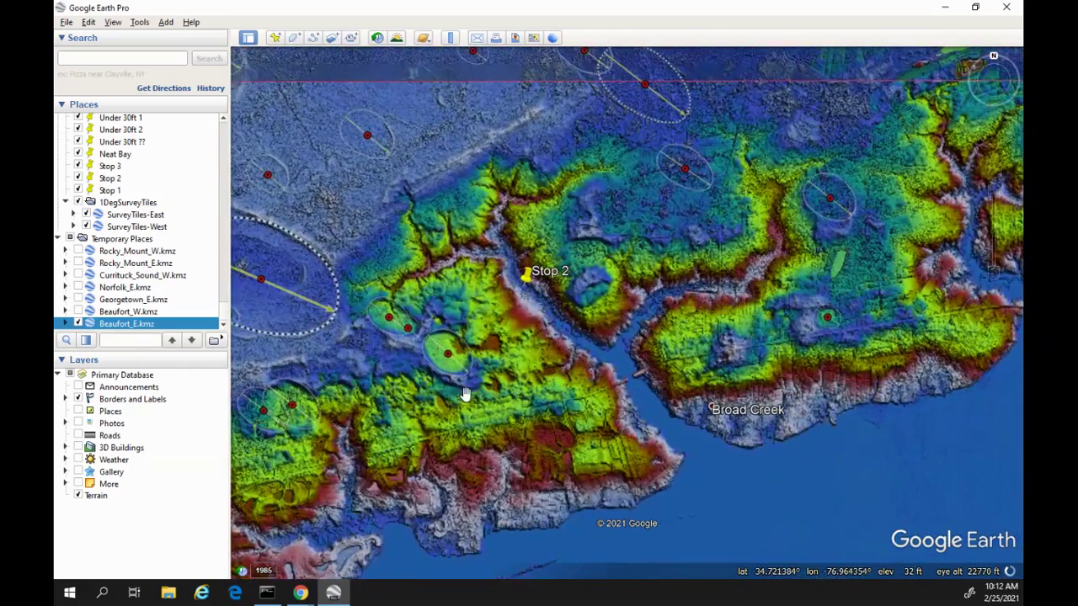
pyautogui.scroll(-1, 450, 395)
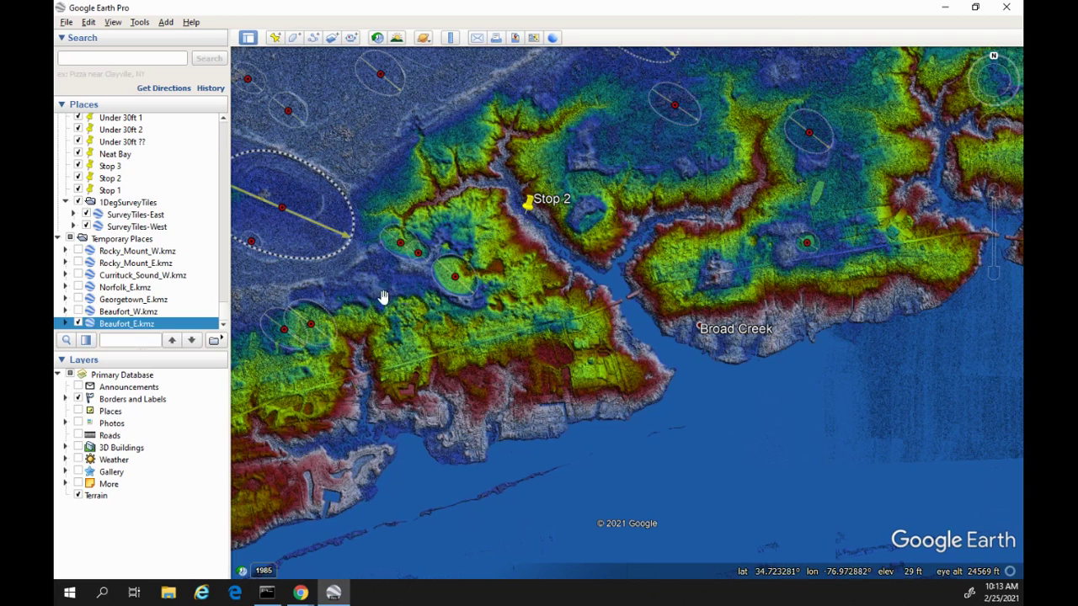
pyautogui.moveTo(469, 301); pyautogui.dragTo(436, 326)
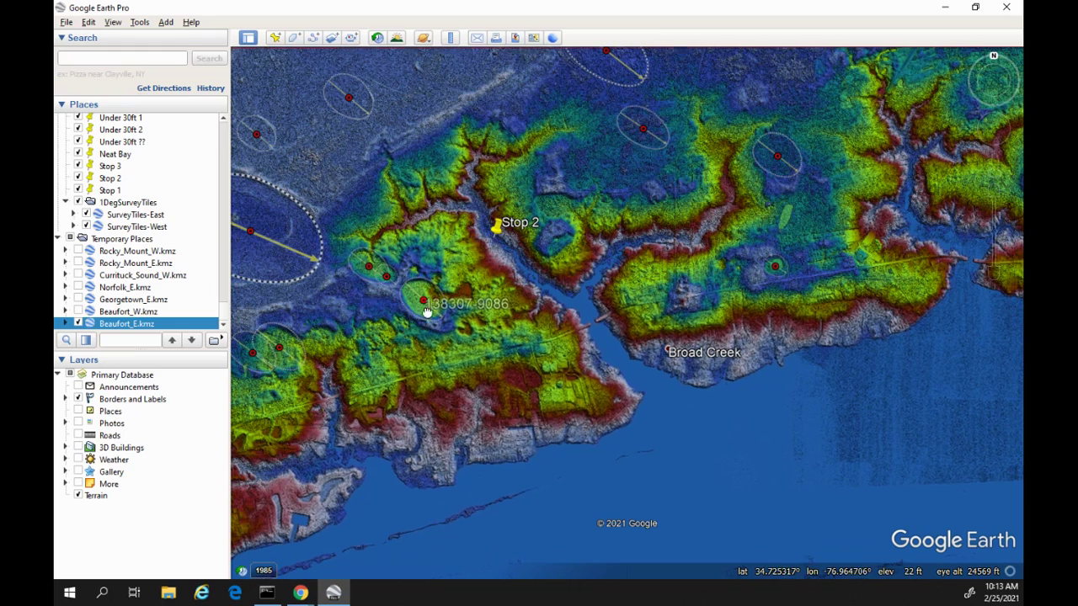
pyautogui.moveTo(428, 310); pyautogui.dragTo(426, 323)
pyautogui.scroll(2, 426, 323)
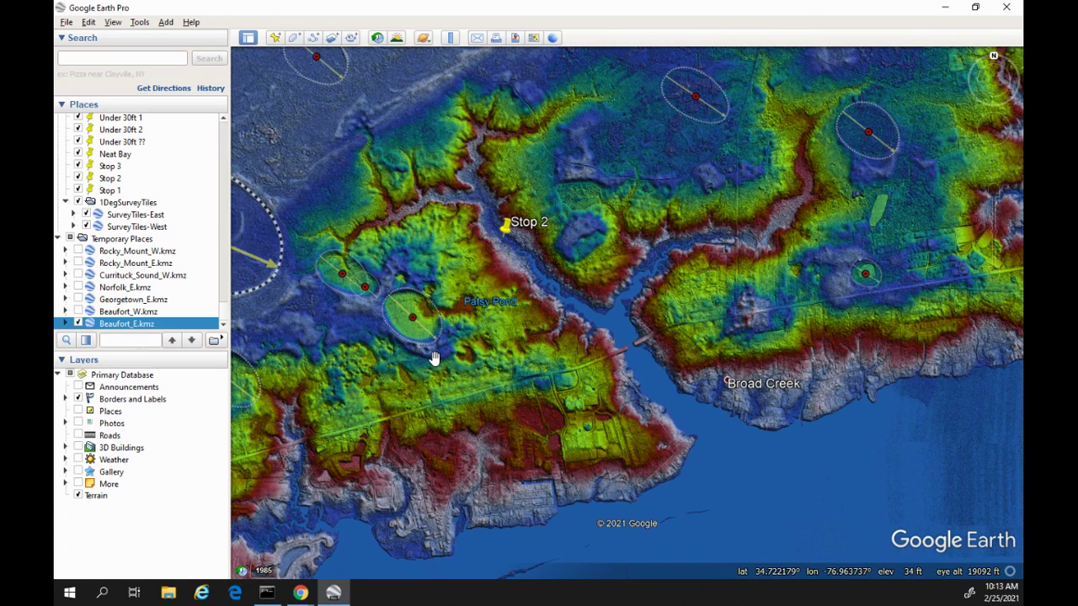
pyautogui.moveTo(434, 358); pyautogui.dragTo(455, 362)
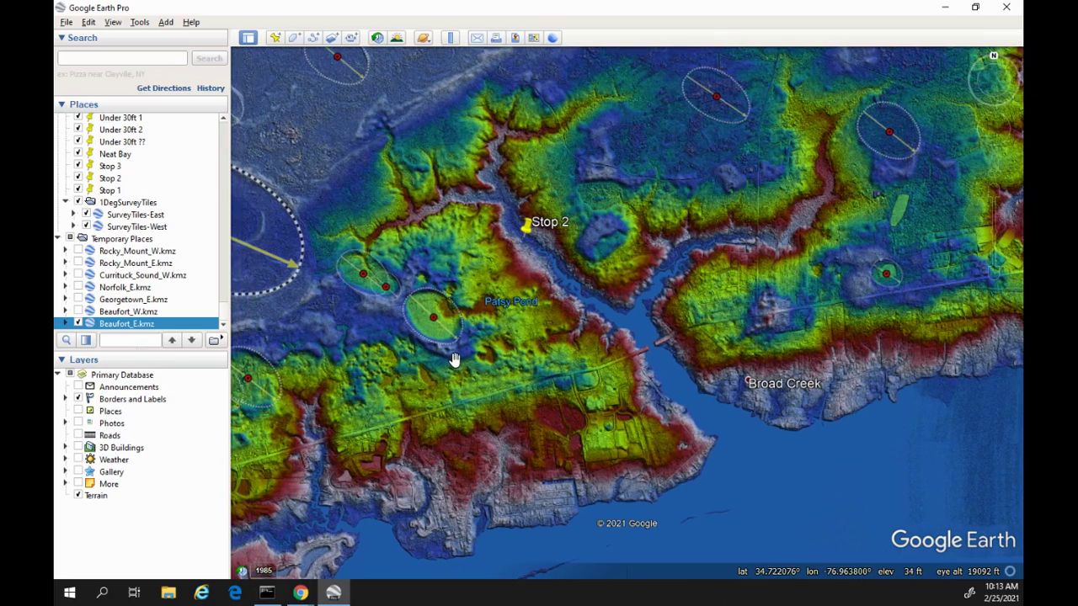
pyautogui.scroll(3, 450, 355)
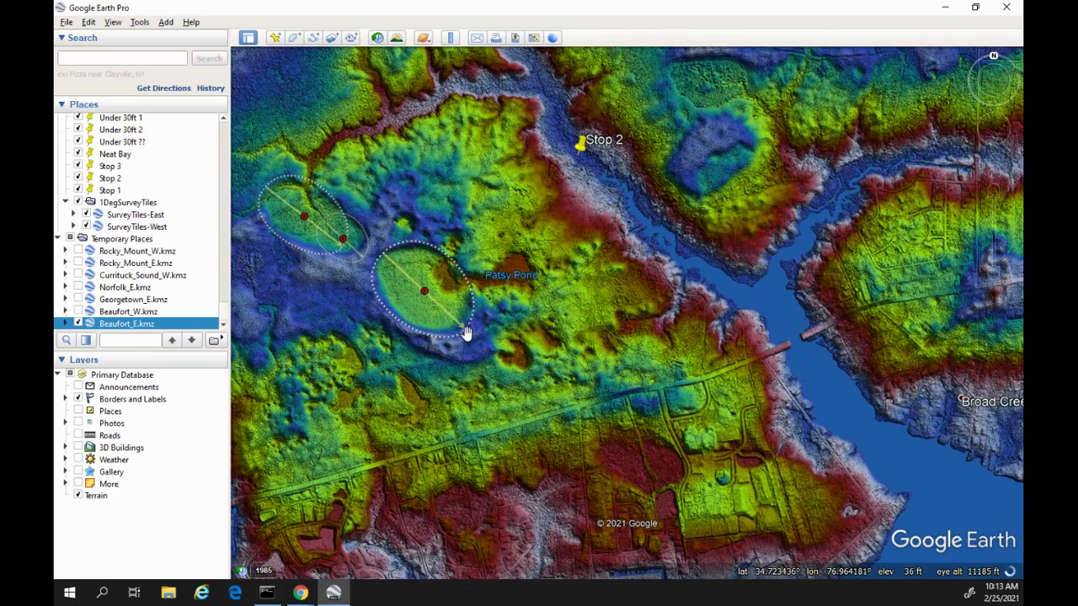
pyautogui.scroll(-3, 456, 338)
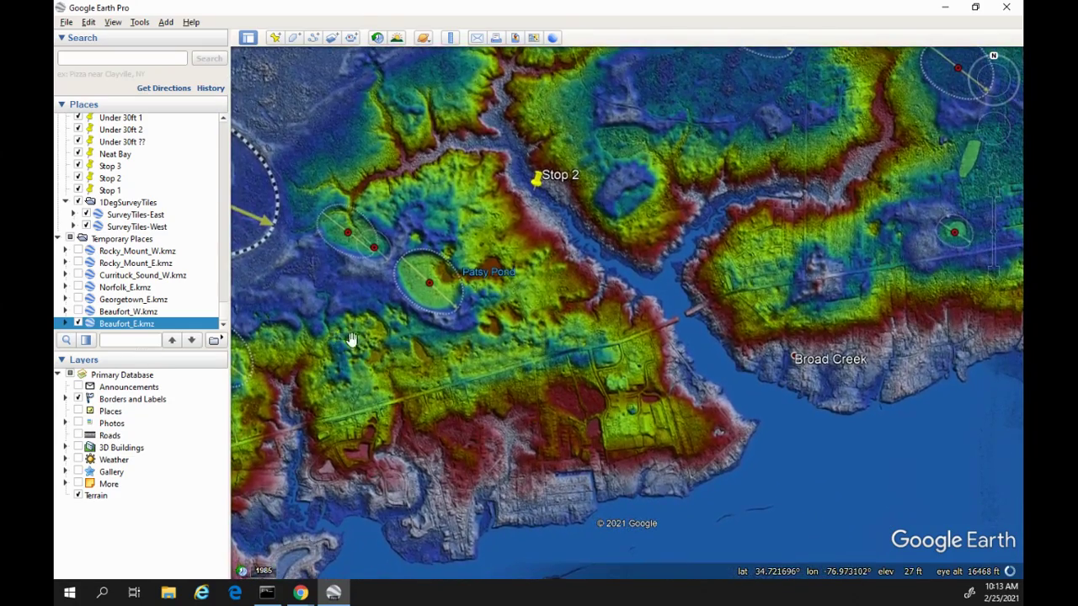
pyautogui.moveTo(622, 382); pyautogui.dragTo(525, 393)
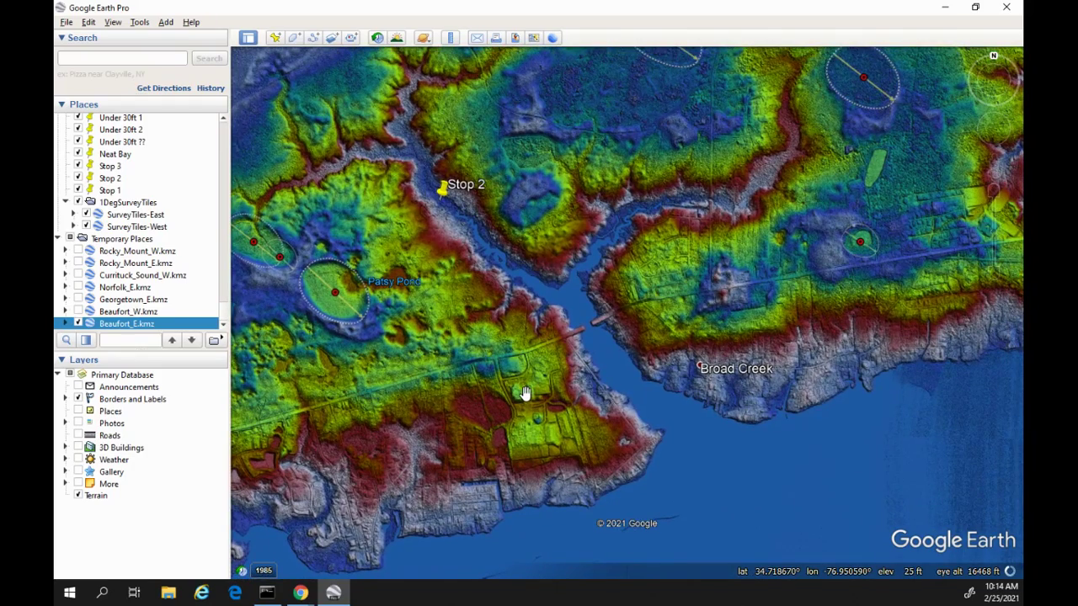
pyautogui.moveTo(513, 390); pyautogui.dragTo(584, 447)
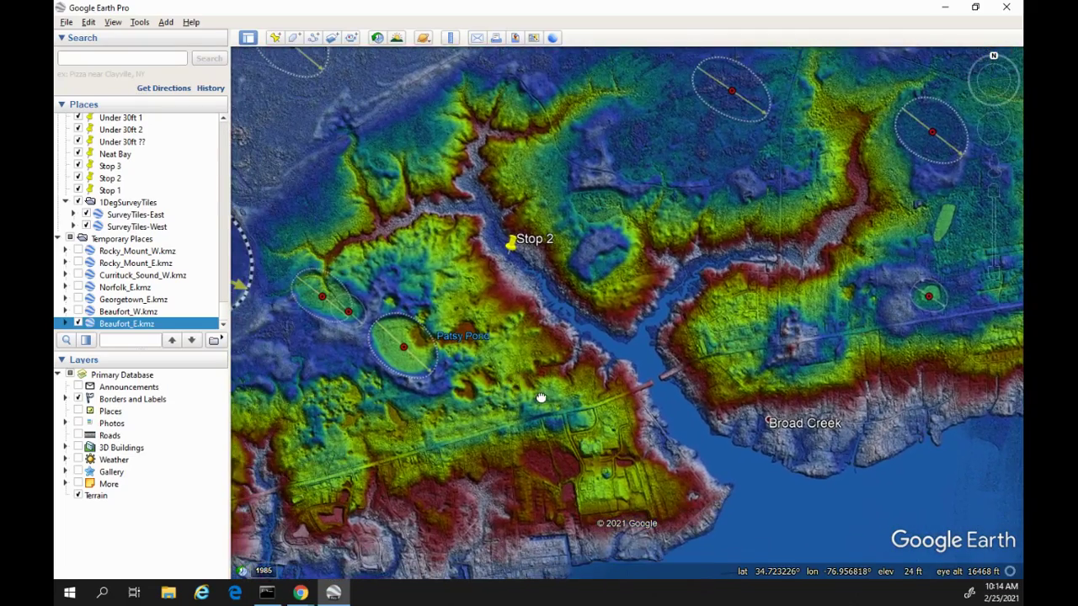
pyautogui.moveTo(544, 395); pyautogui.dragTo(562, 406)
pyautogui.scroll(-3, 562, 405)
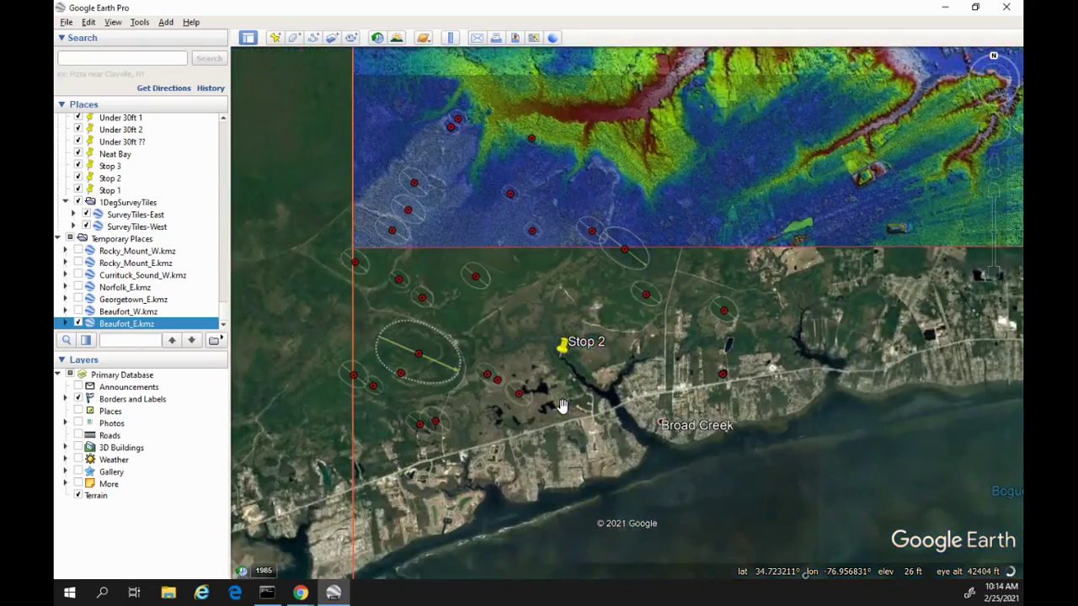
pyautogui.scroll(2, 562, 406)
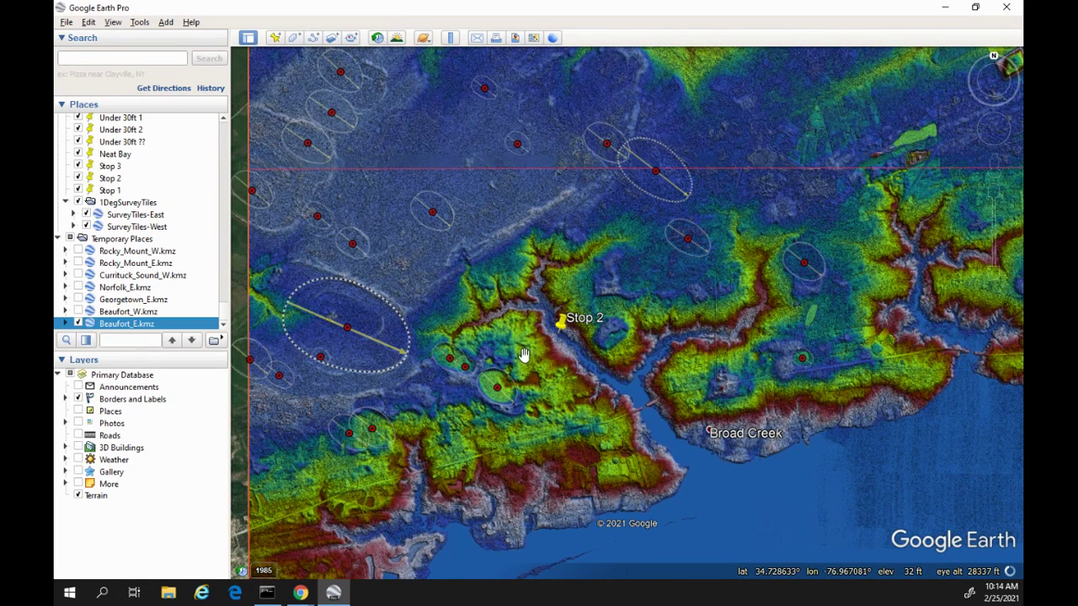
pyautogui.moveTo(628, 346); pyautogui.dragTo(572, 368)
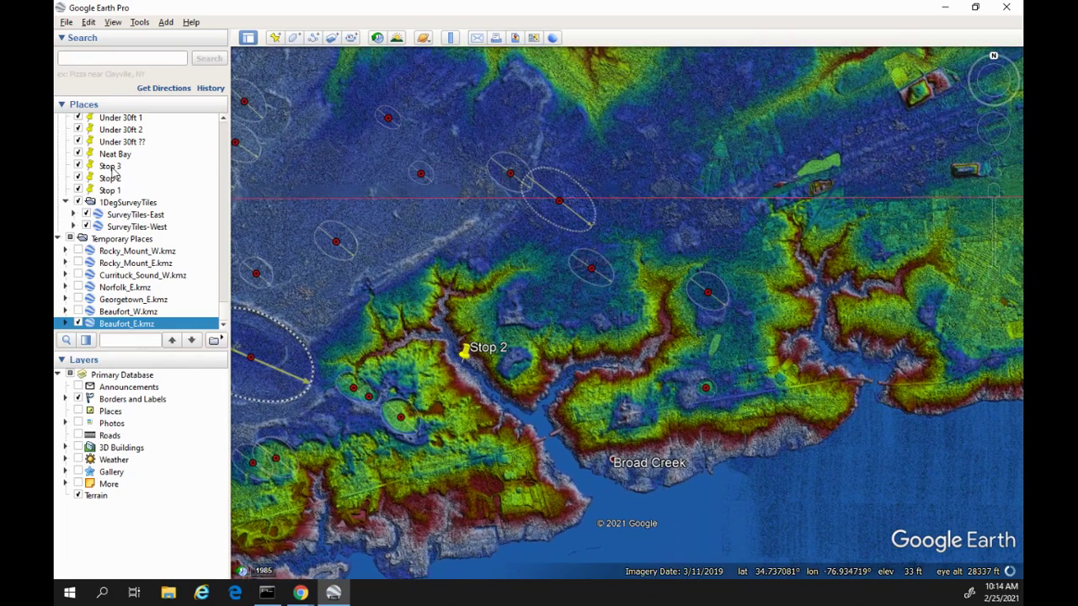
# Step: Hide the Beaufort_E elevation overlay and fly to the Stop 3 placemark
pyautogui.click(78, 324)
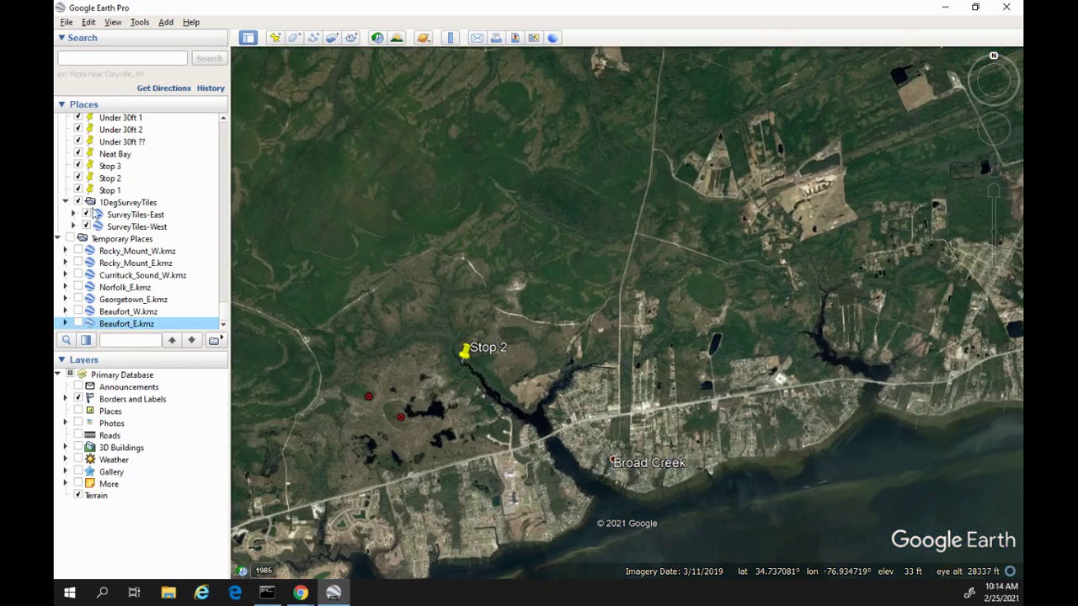
pyautogui.click(110, 167)
pyautogui.doubleClick(110, 166)
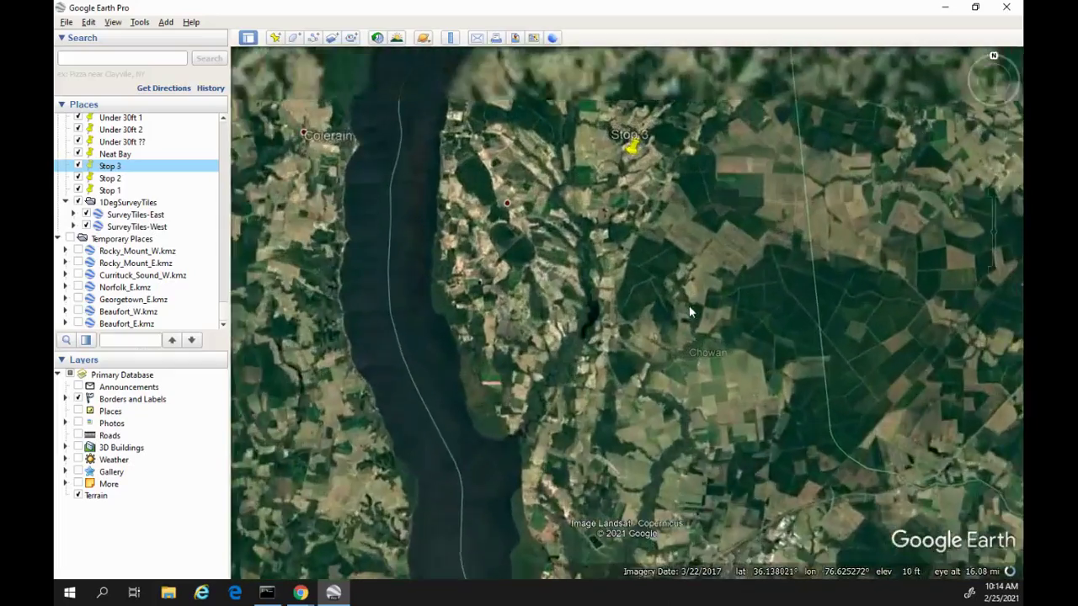
# Step: Frame Stop 3 at about 72 mi eye altitude, showing Elizabeth City and Albemarle Sound
pyautogui.scroll(-4, 610, 332)
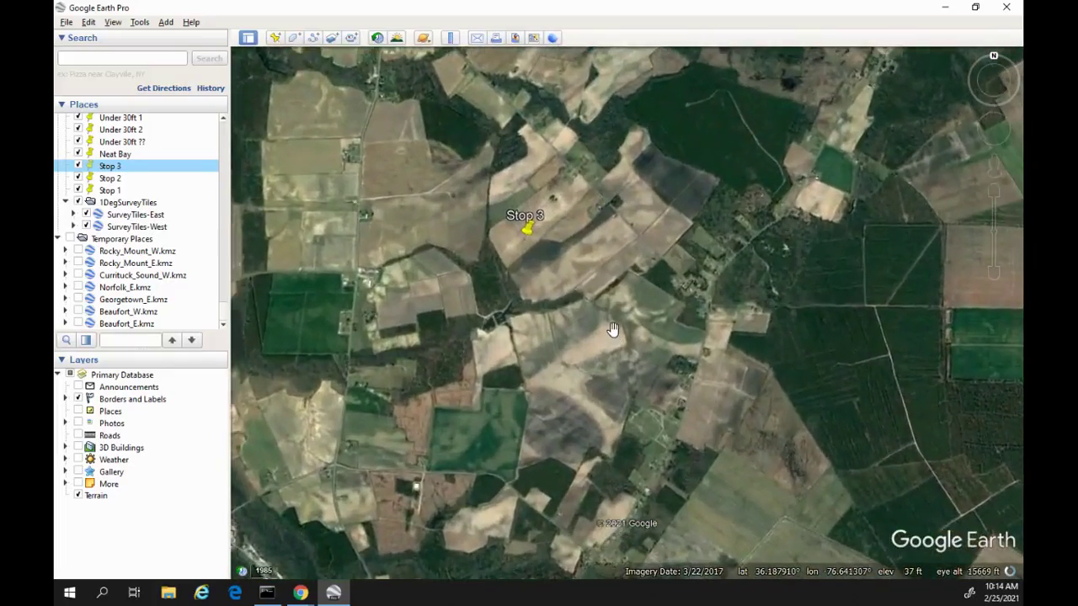
pyautogui.scroll(-2, 621, 384)
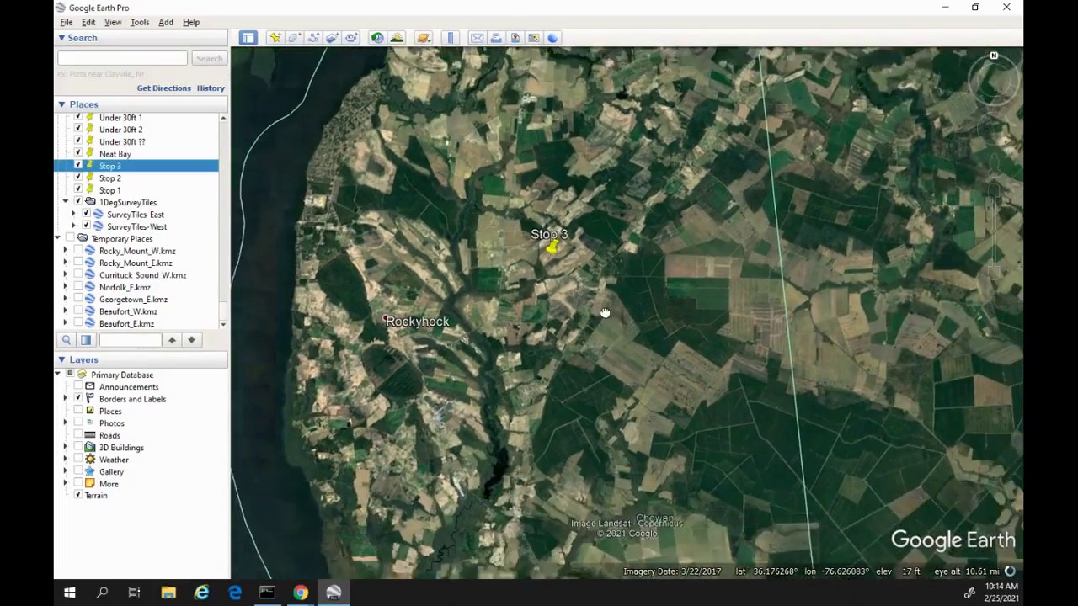
pyautogui.scroll(-1, 598, 305)
pyautogui.scroll(-1, 611, 304)
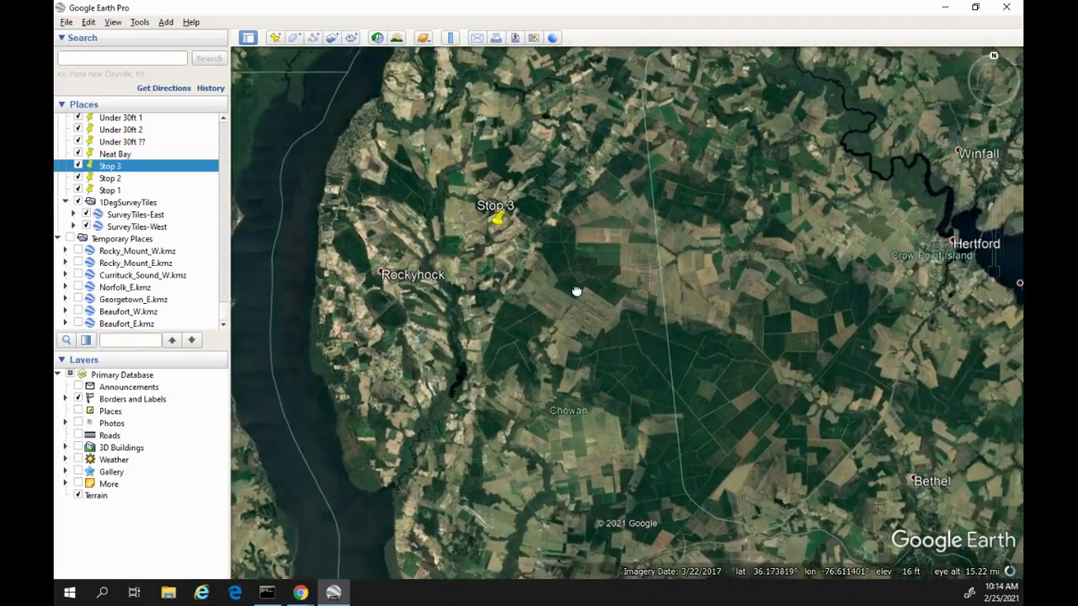
pyautogui.scroll(-3, 501, 291)
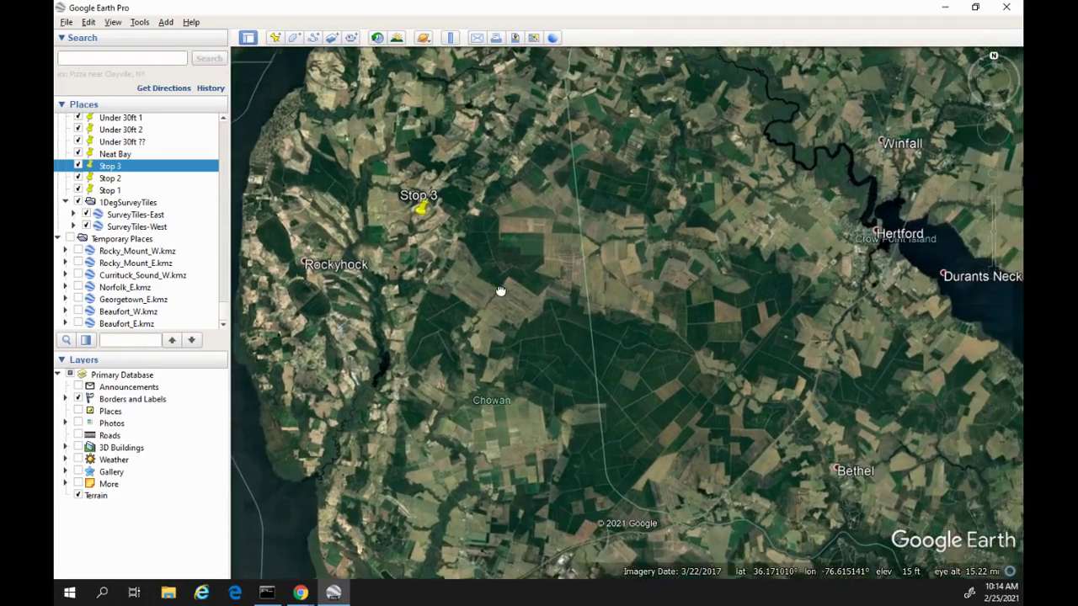
pyautogui.scroll(-5, 500, 291)
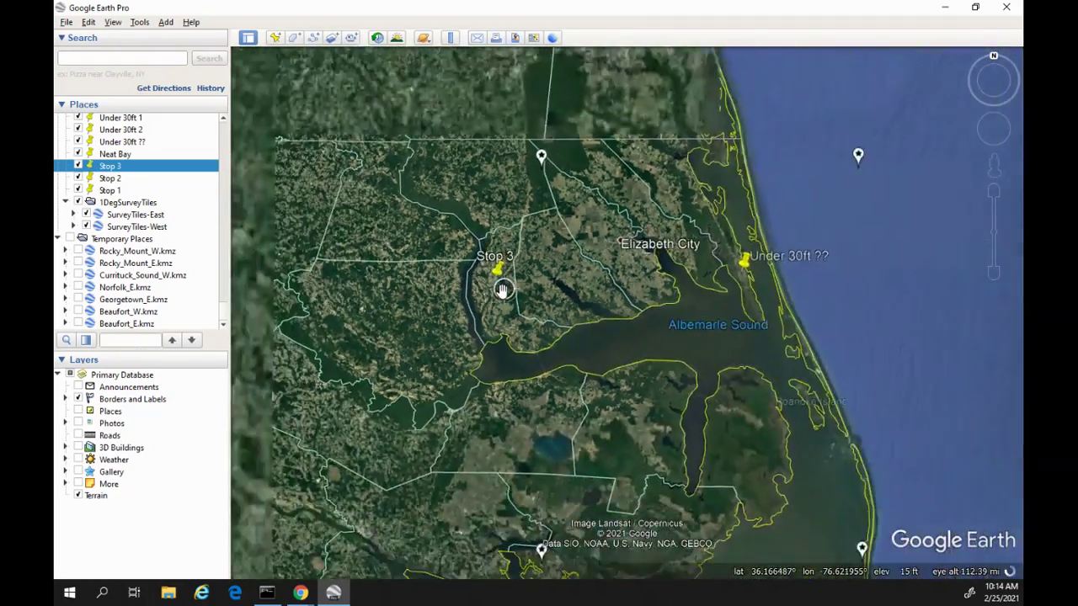
pyautogui.scroll(-3, 522, 303)
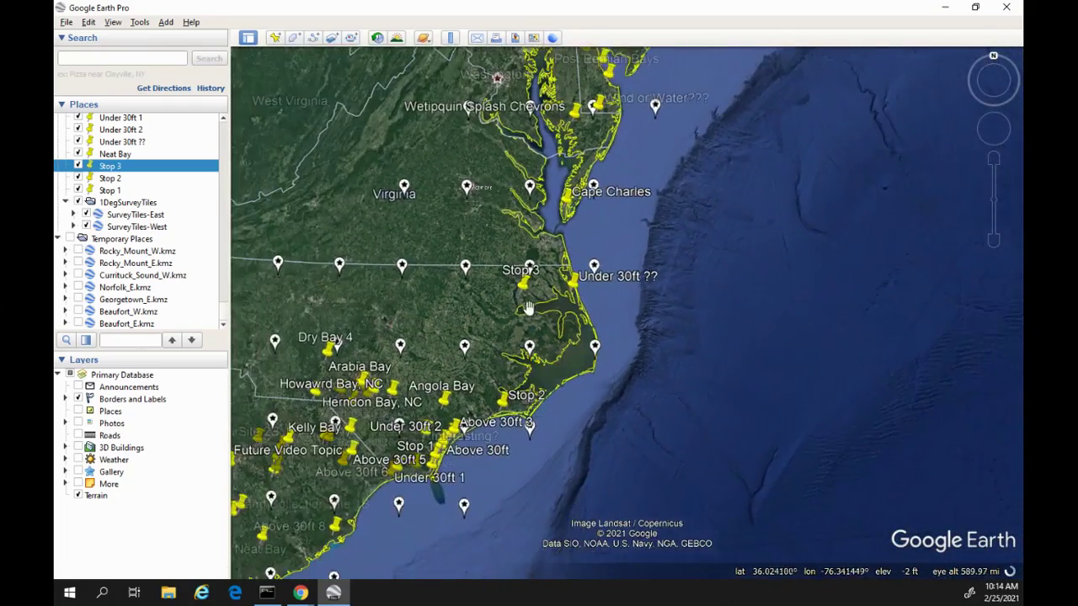
pyautogui.scroll(-1, 581, 311)
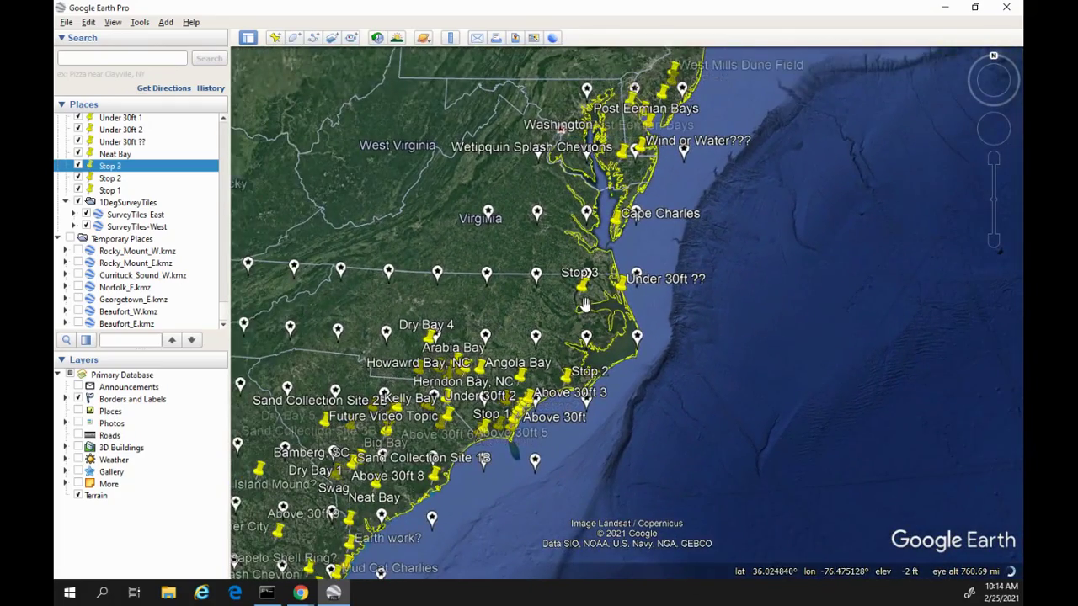
pyautogui.scroll(1, 593, 297)
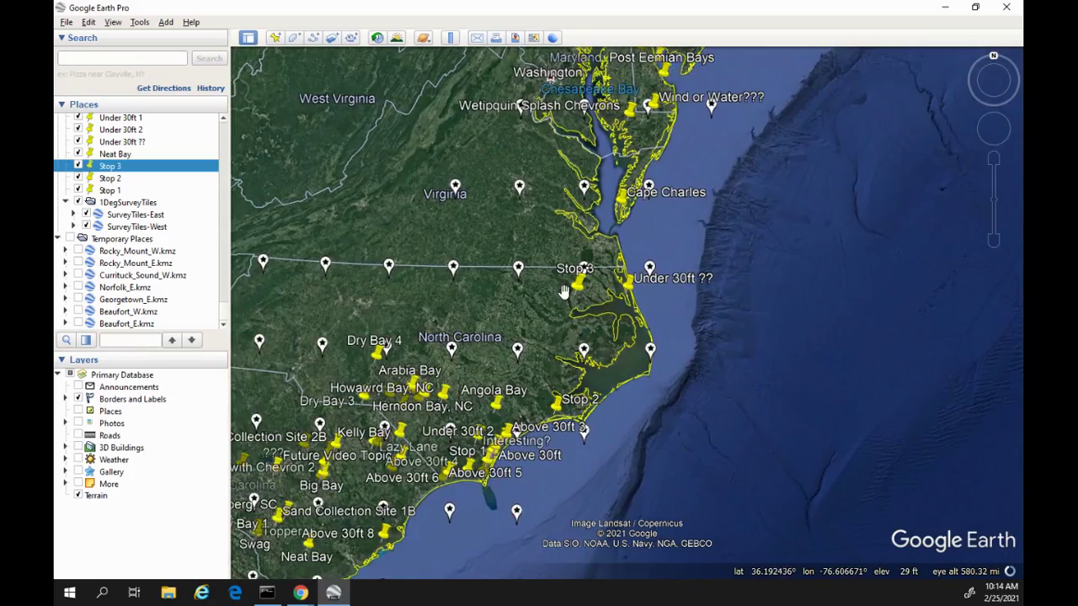
pyautogui.scroll(1, 579, 293)
pyautogui.scroll(3, 578, 294)
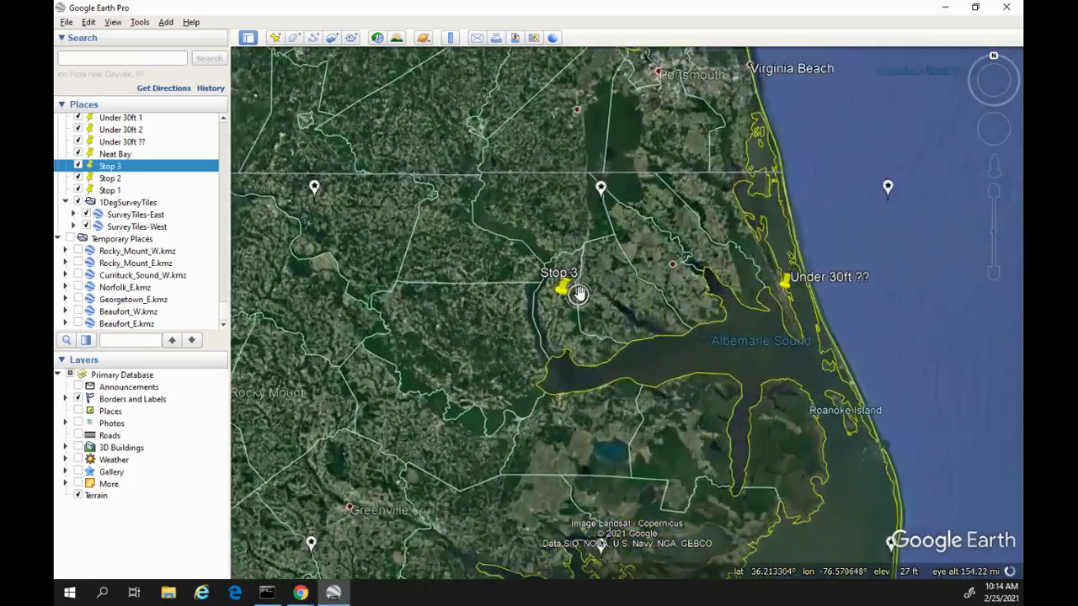
pyautogui.scroll(2, 553, 287)
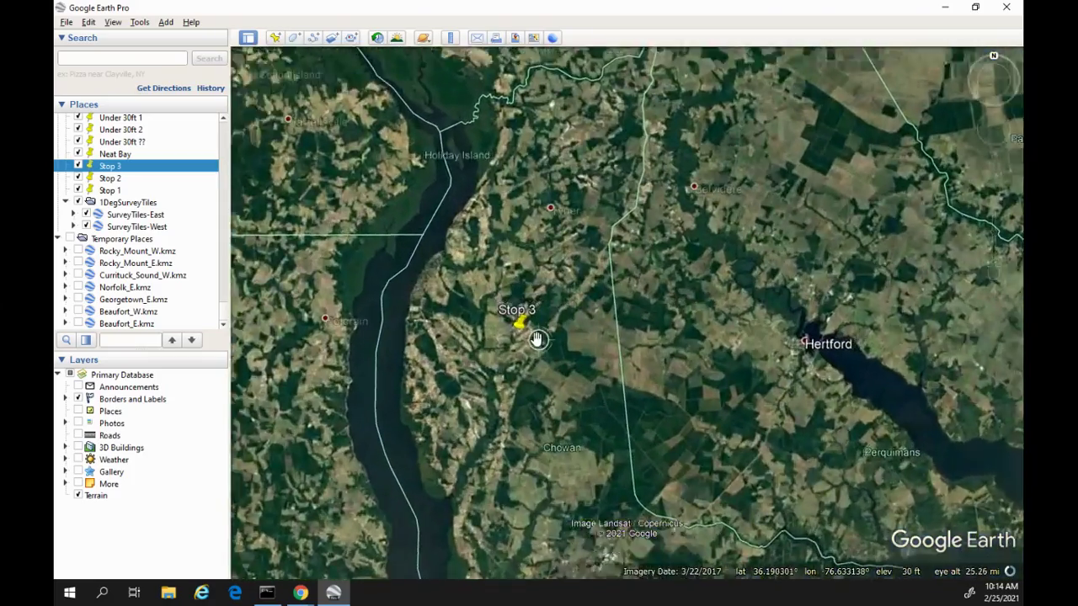
pyautogui.scroll(-1, 565, 337)
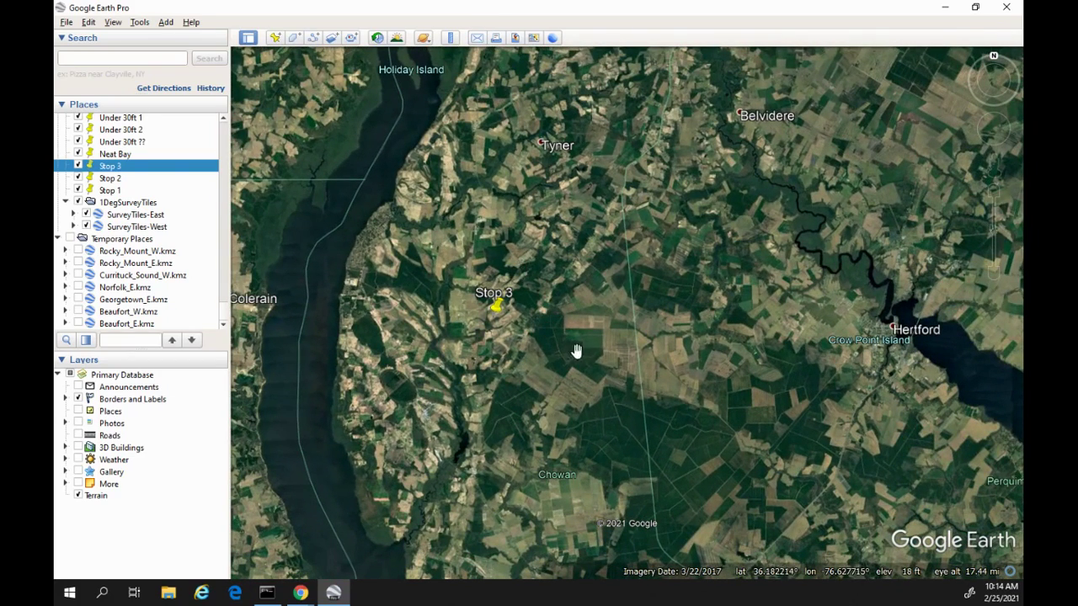
pyautogui.moveTo(576, 350); pyautogui.dragTo(511, 328)
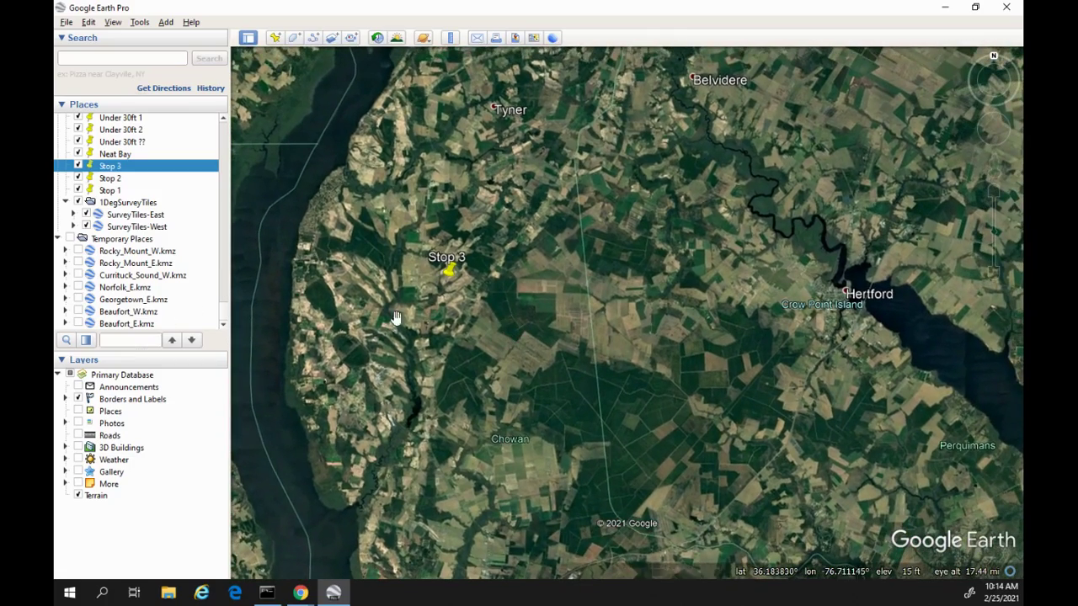
pyautogui.scroll(-3, 554, 338)
pyautogui.scroll(-1, 555, 341)
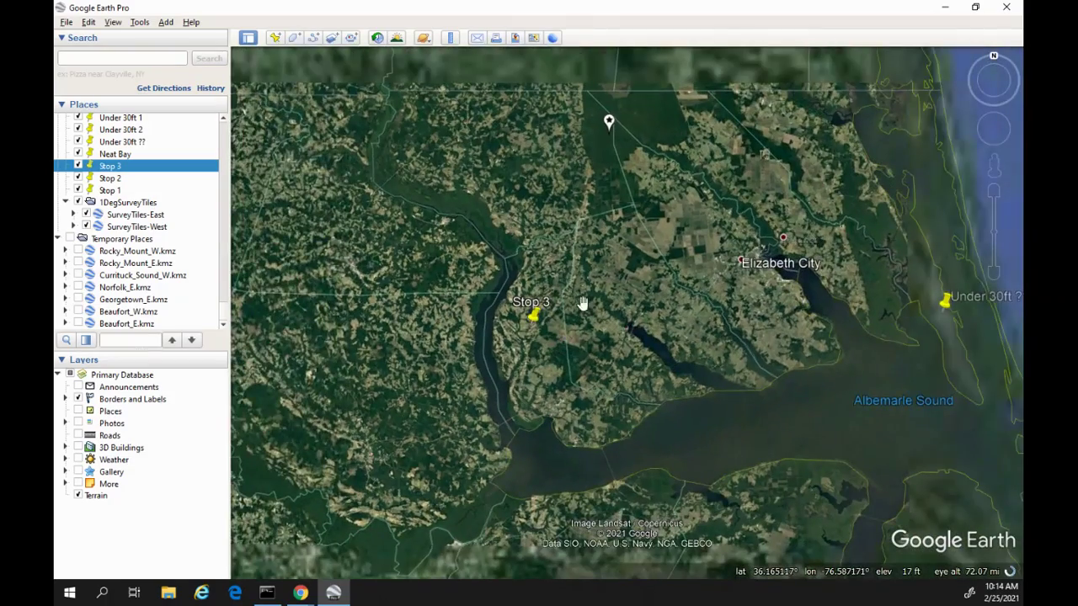
# Step: Load Norfolk_E.kmz from the survey tile placemark and view its overlay near Hertford, about 16 mi up
pyautogui.click(608, 121)
pyautogui.click(542, 223)
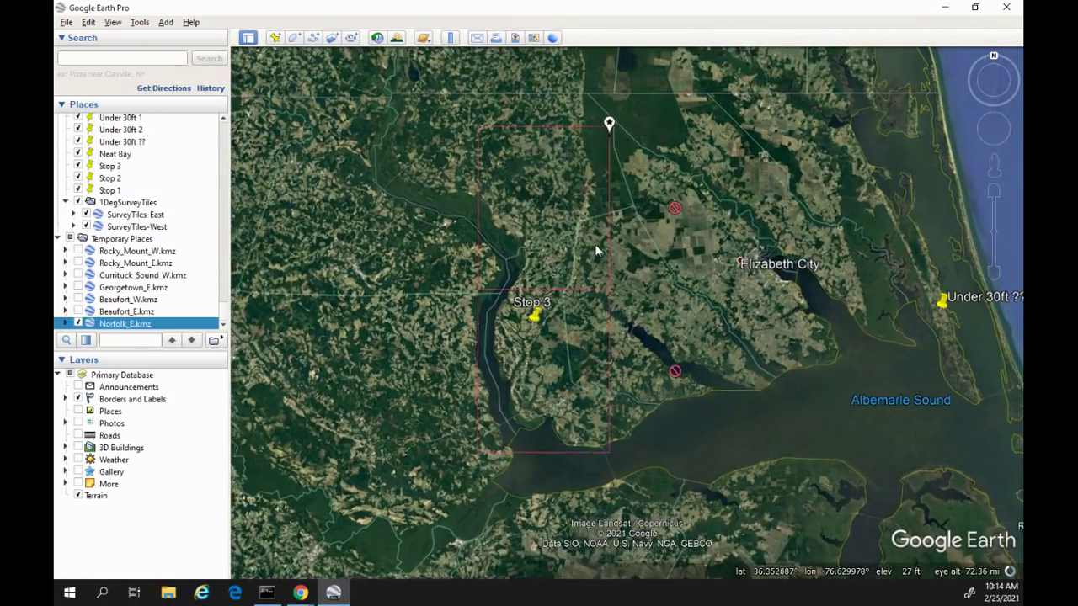
pyautogui.scroll(3, 579, 373)
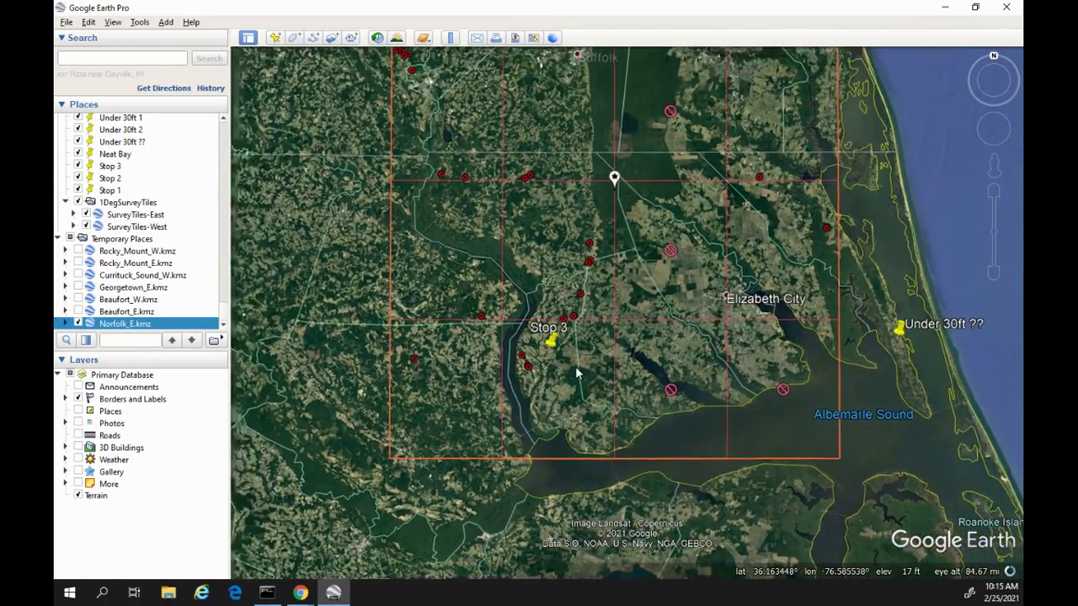
pyautogui.scroll(2, 549, 374)
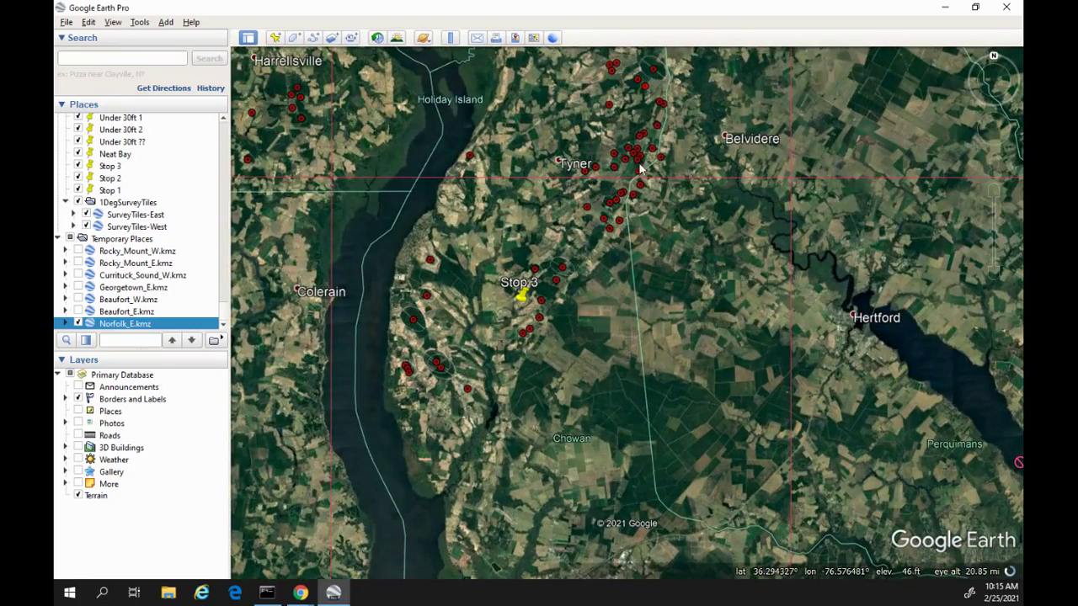
pyautogui.scroll(1, 643, 84)
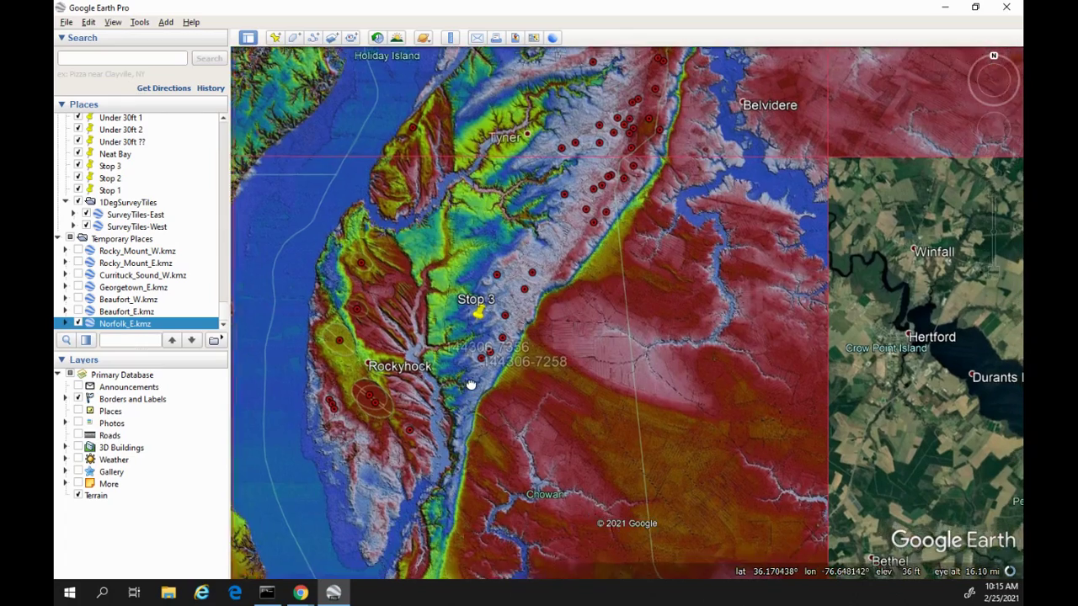
pyautogui.moveTo(469, 384); pyautogui.dragTo(459, 362)
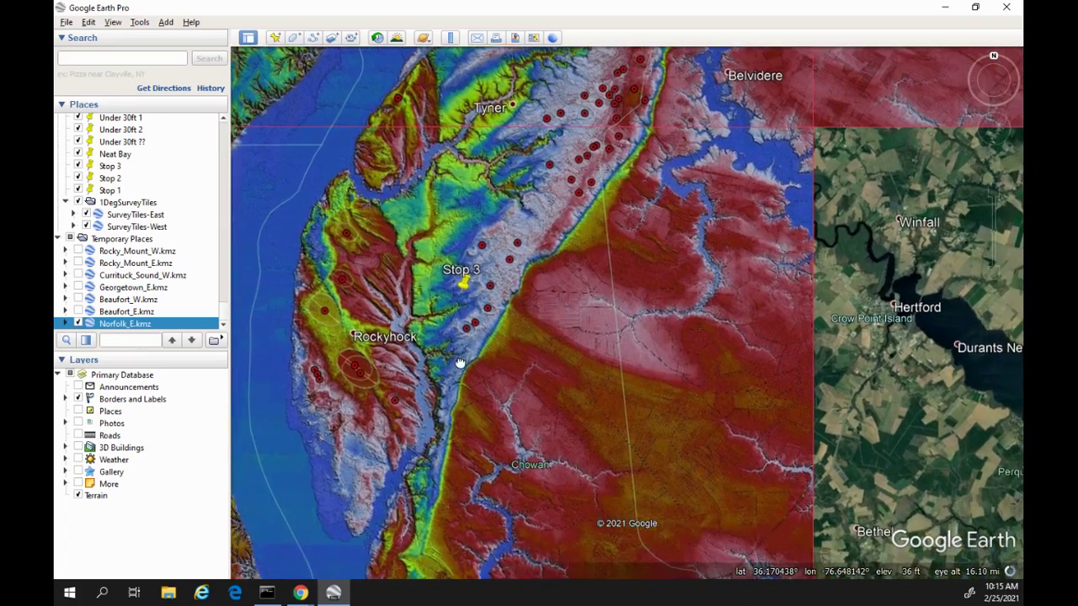
pyautogui.moveTo(687, 425); pyautogui.dragTo(640, 409)
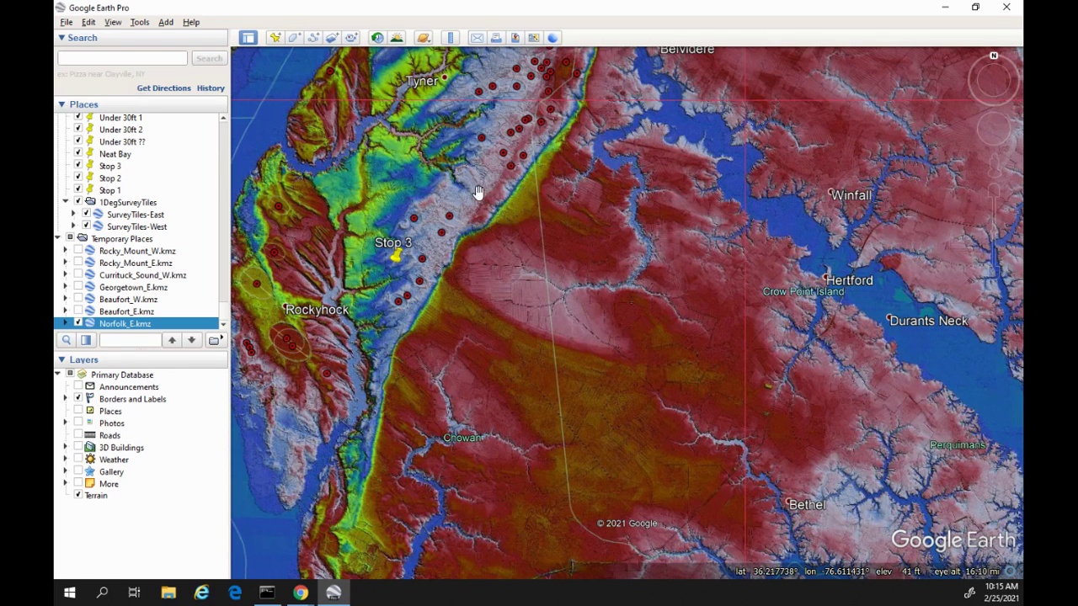
# Step: Centre the outlined bays between Stop 3 and Rockyhock at about 45,000 ft eye altitude
pyautogui.moveTo(416, 334); pyautogui.dragTo(457, 317)
pyautogui.scroll(-2, 424, 320)
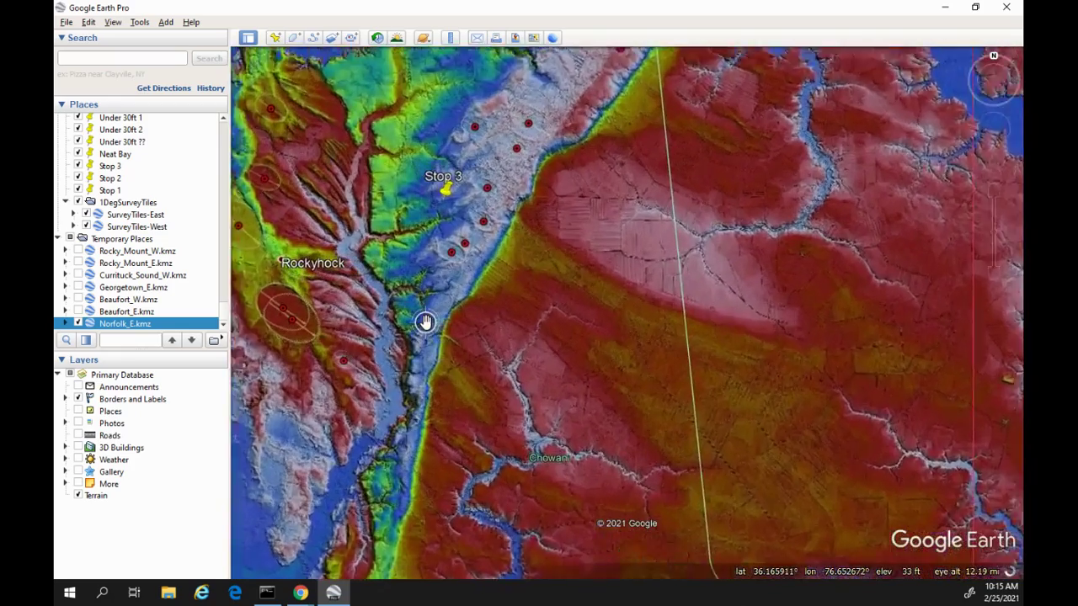
pyautogui.scroll(3, 443, 307)
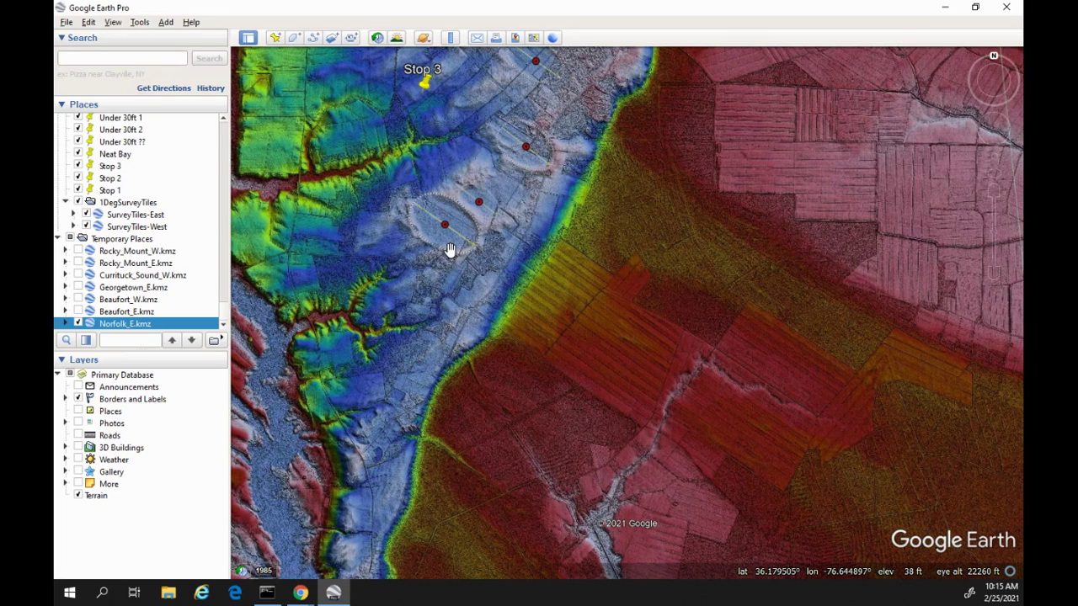
pyautogui.moveTo(495, 207); pyautogui.dragTo(494, 243)
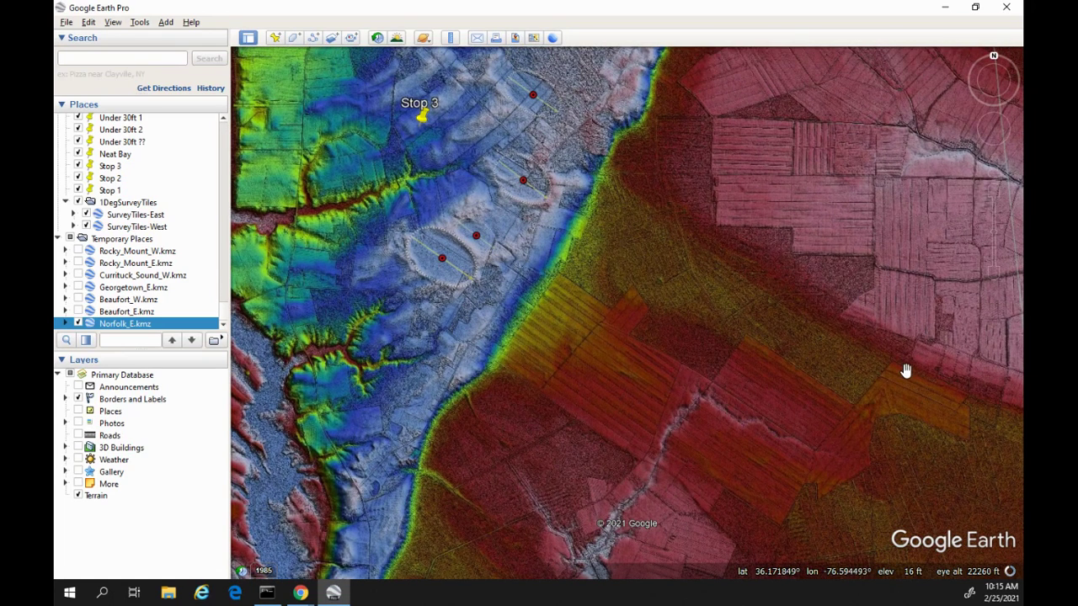
pyautogui.scroll(-3, 754, 411)
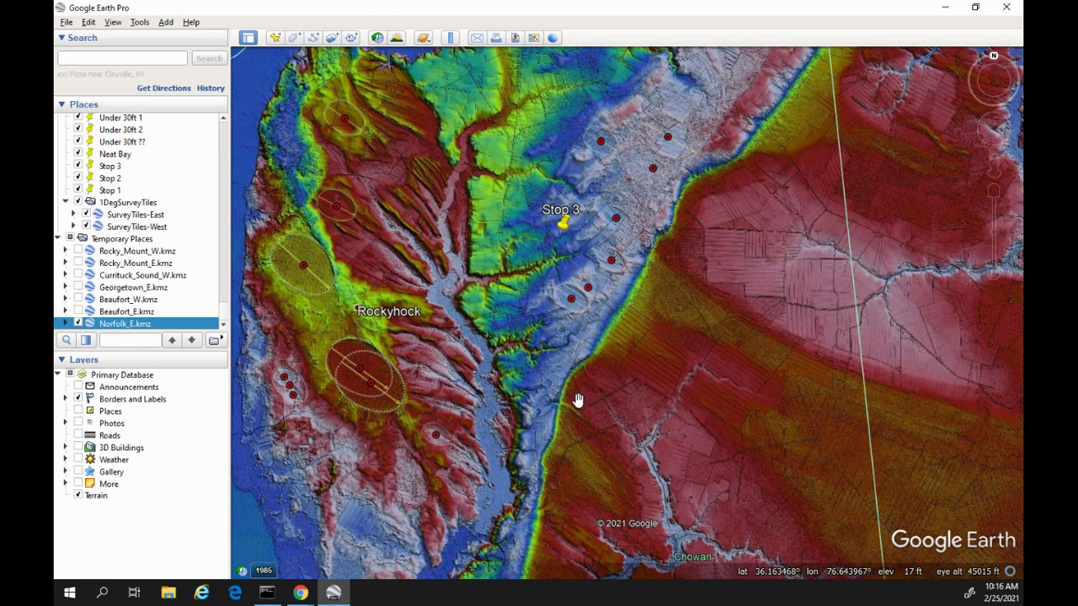
# Step: Frame the chain of bay ellipses along the scarp toward Tyner at about 26,000 ft
pyautogui.moveTo(639, 245); pyautogui.dragTo(517, 389)
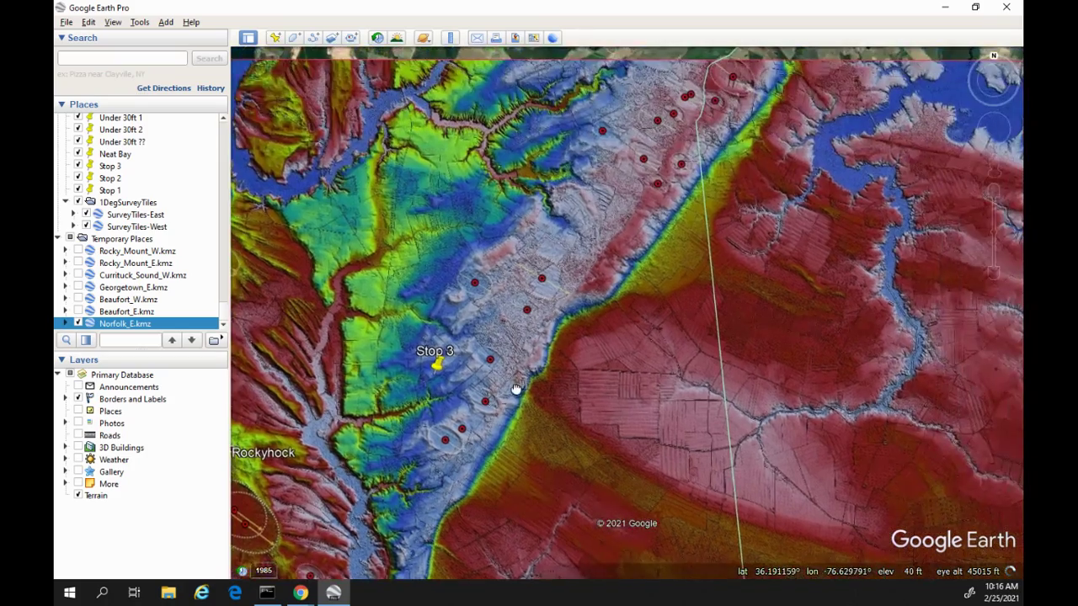
pyautogui.scroll(3, 589, 299)
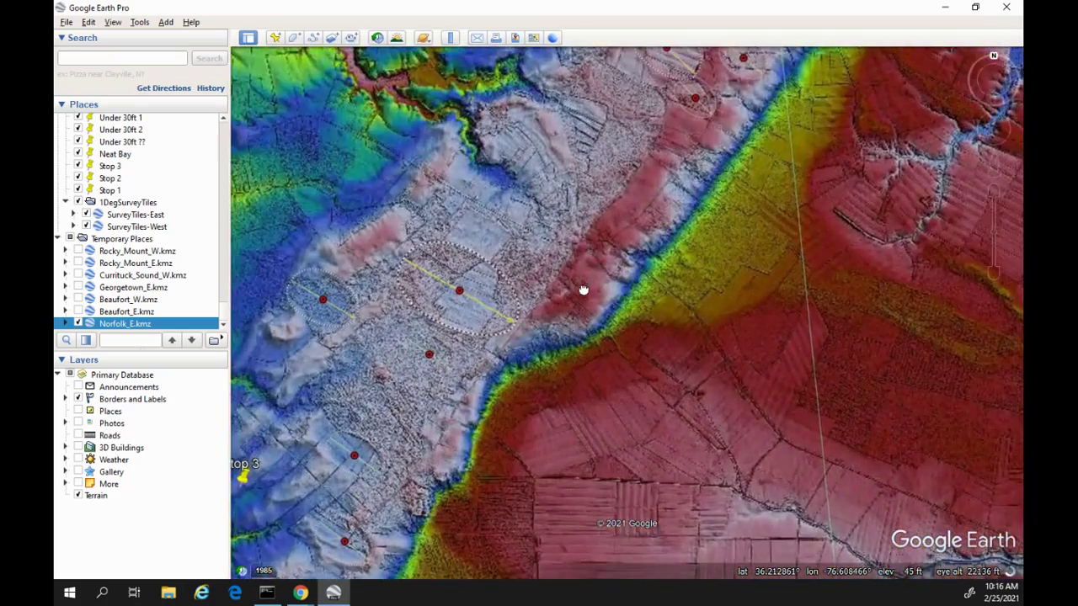
pyautogui.moveTo(583, 290); pyautogui.dragTo(558, 313)
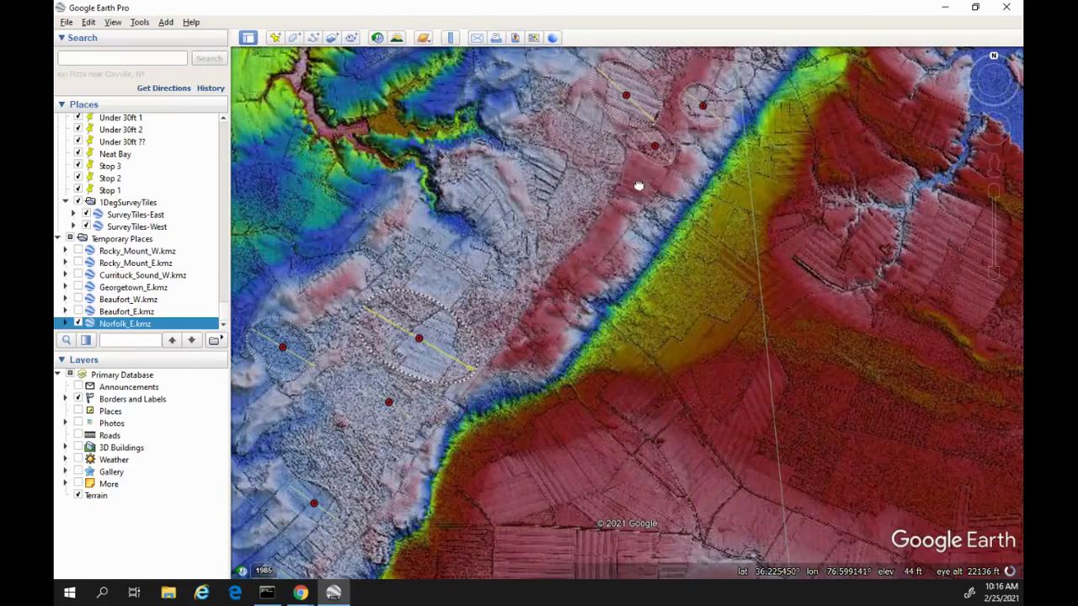
pyautogui.moveTo(640, 183); pyautogui.dragTo(582, 247)
pyautogui.scroll(1, 649, 165)
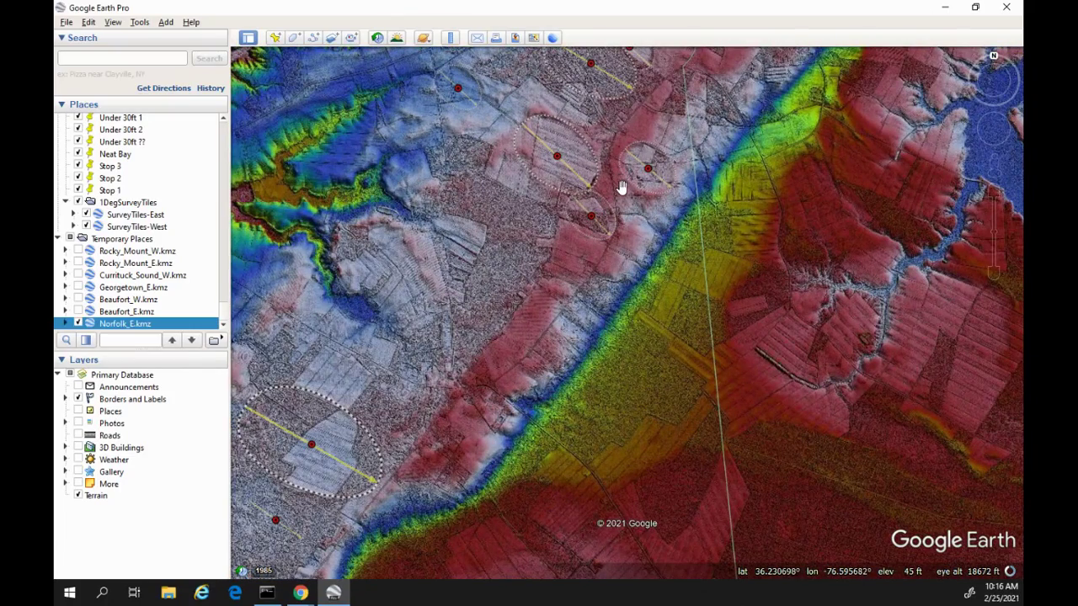
pyautogui.moveTo(621, 187); pyautogui.dragTo(580, 248)
pyautogui.moveTo(621, 180); pyautogui.dragTo(575, 247)
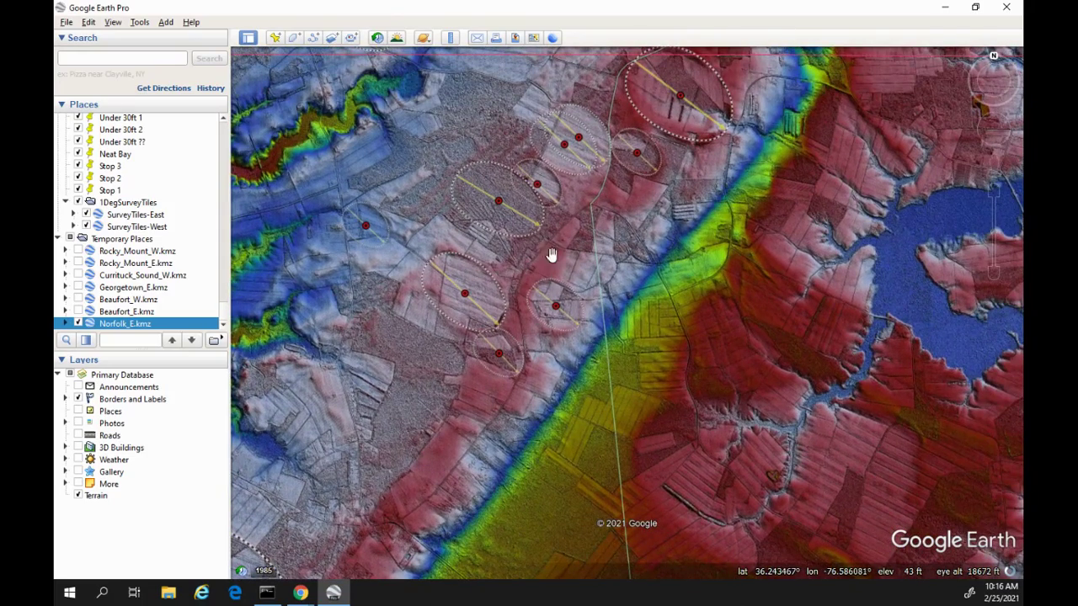
pyautogui.scroll(-2, 503, 324)
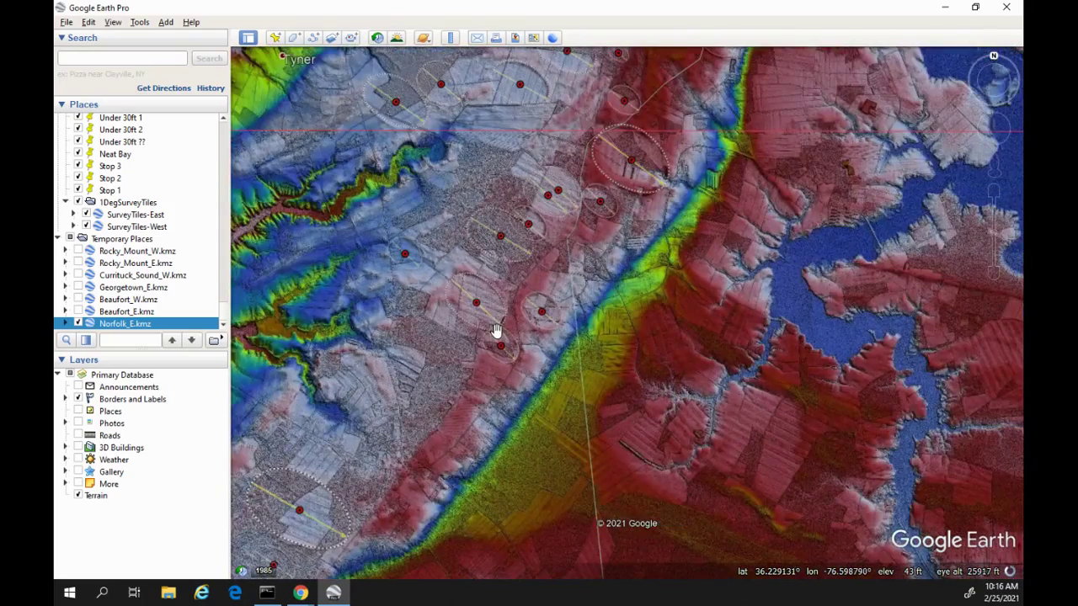